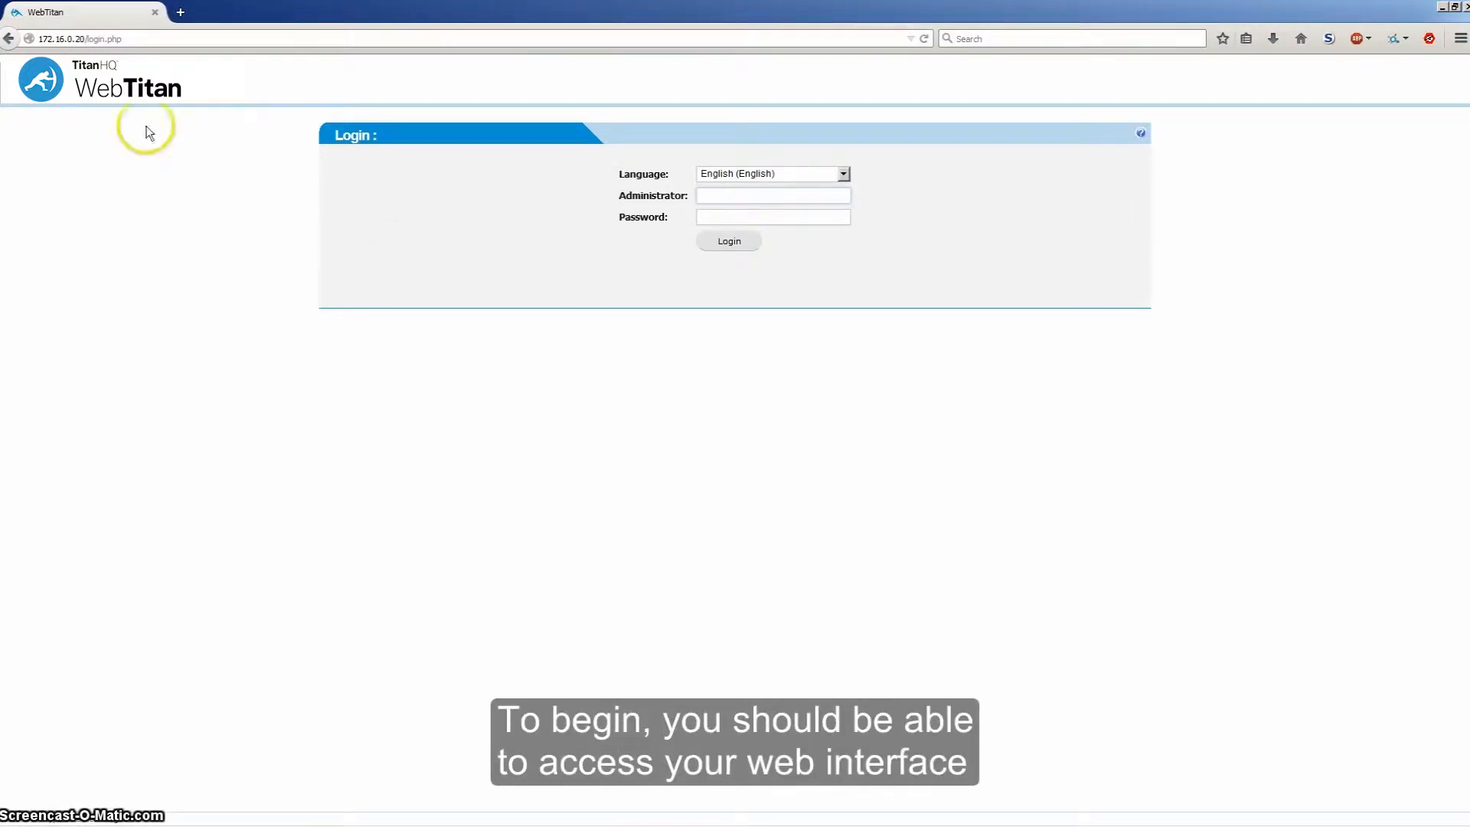
# Step: Log in to WebTitan with the administrator username and password
pyautogui.moveTo(85, 38); pyautogui.dragTo(37, 38)
pyautogui.click(159, 251)
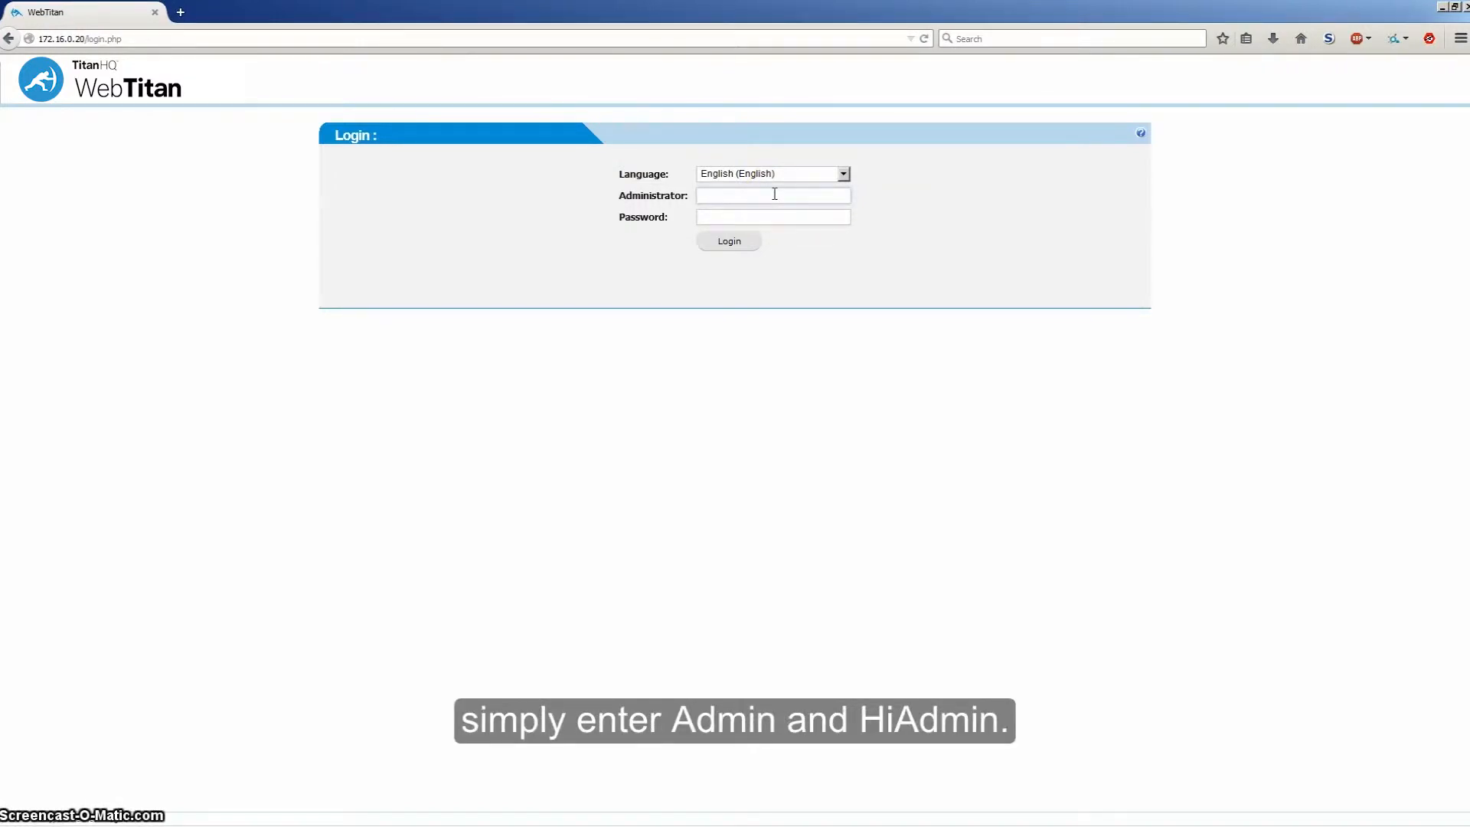
pyautogui.write('n')
pyautogui.press('Tab')
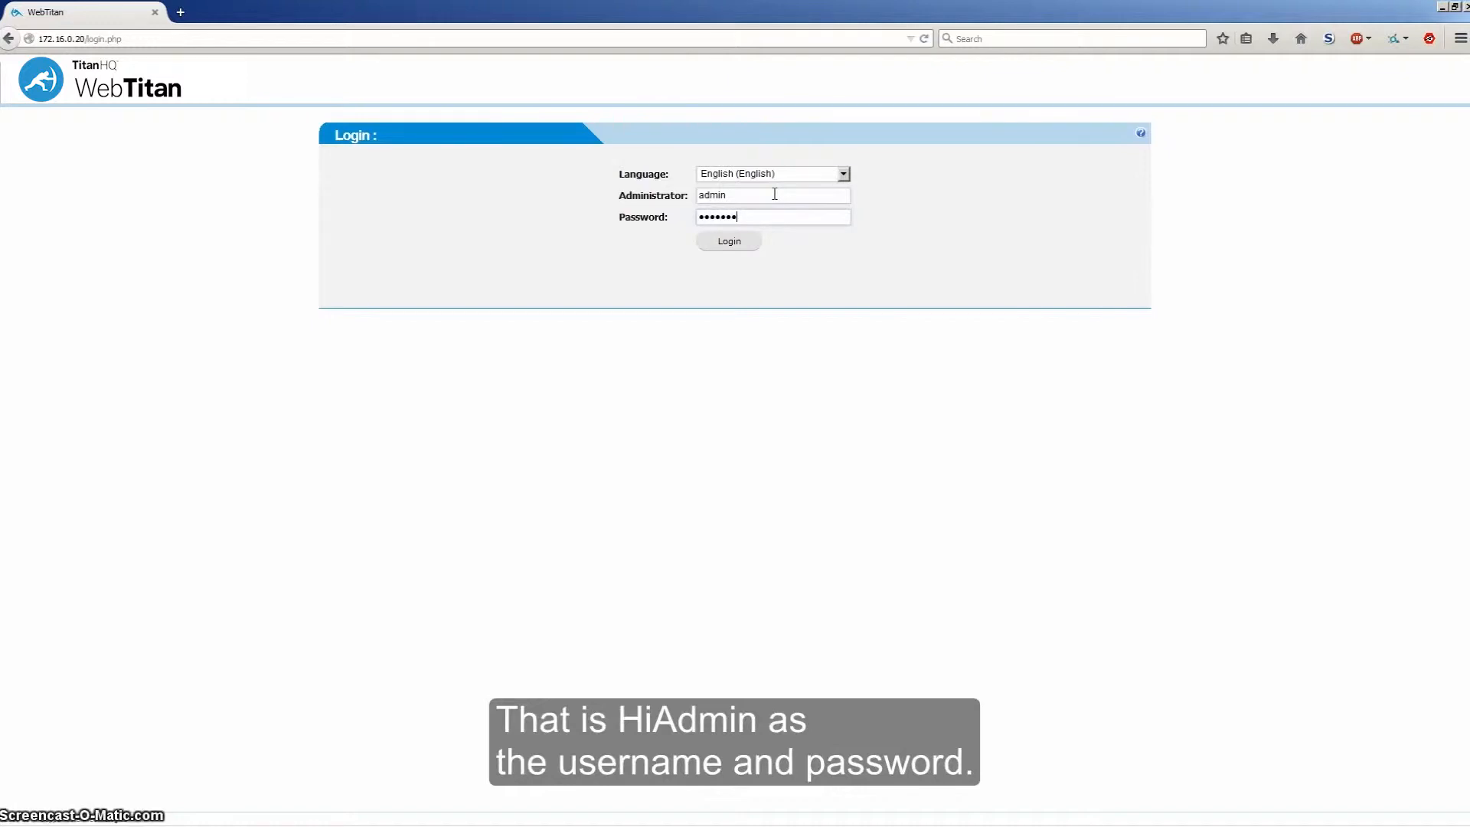
pyautogui.write('hiadmin')
pyautogui.click(729, 241)
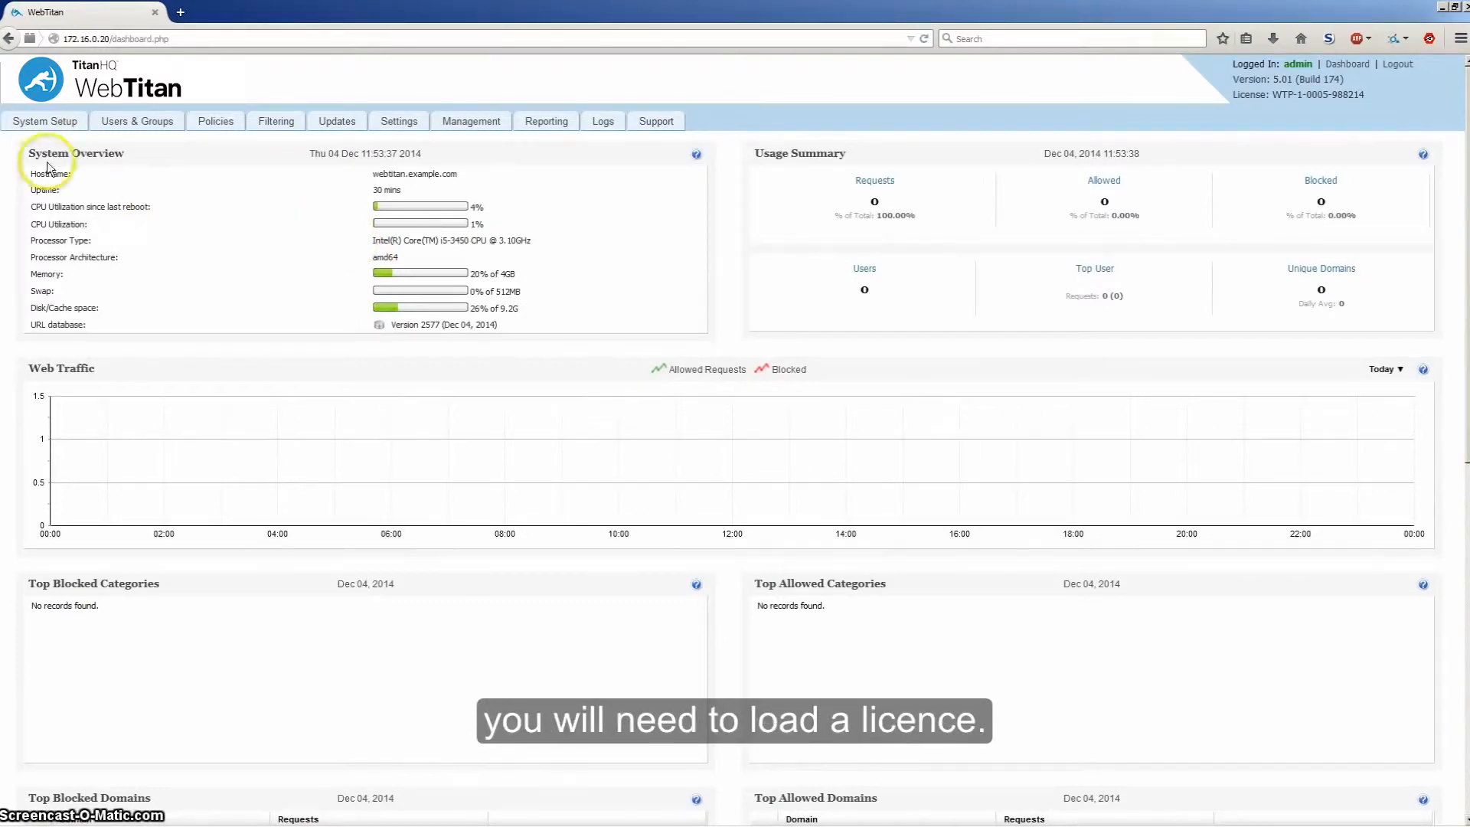
# Step: View the licence details under System Setup > Licensing, then move to the Updates page
pyautogui.click(36, 124)
pyautogui.click(113, 217)
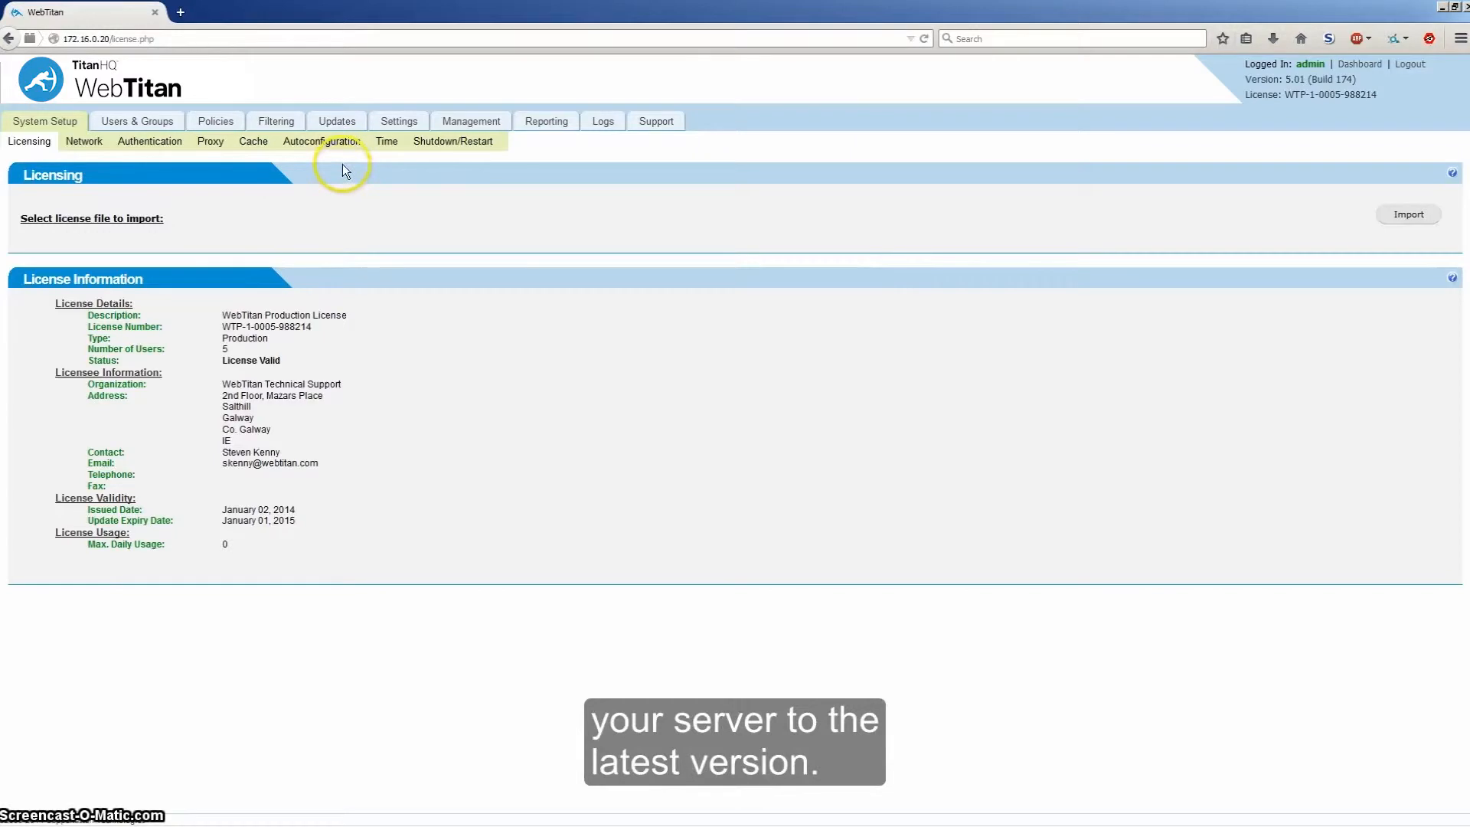
pyautogui.click(336, 121)
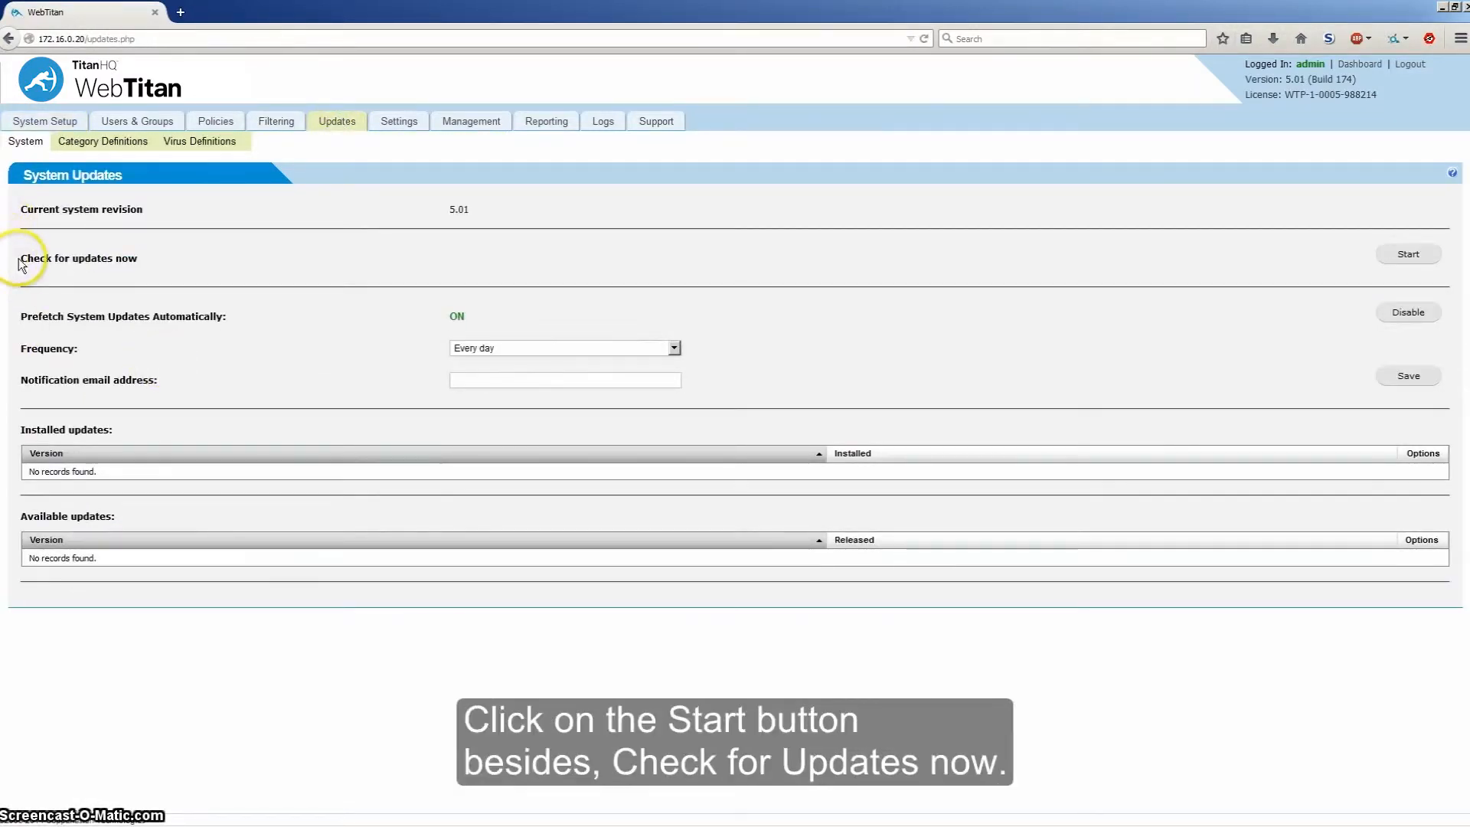
# Step: Run 'Check for updates now' and close the results showing no updates for 5.01
pyautogui.moveTo(15, 260); pyautogui.dragTo(178, 262)
pyautogui.click(208, 262)
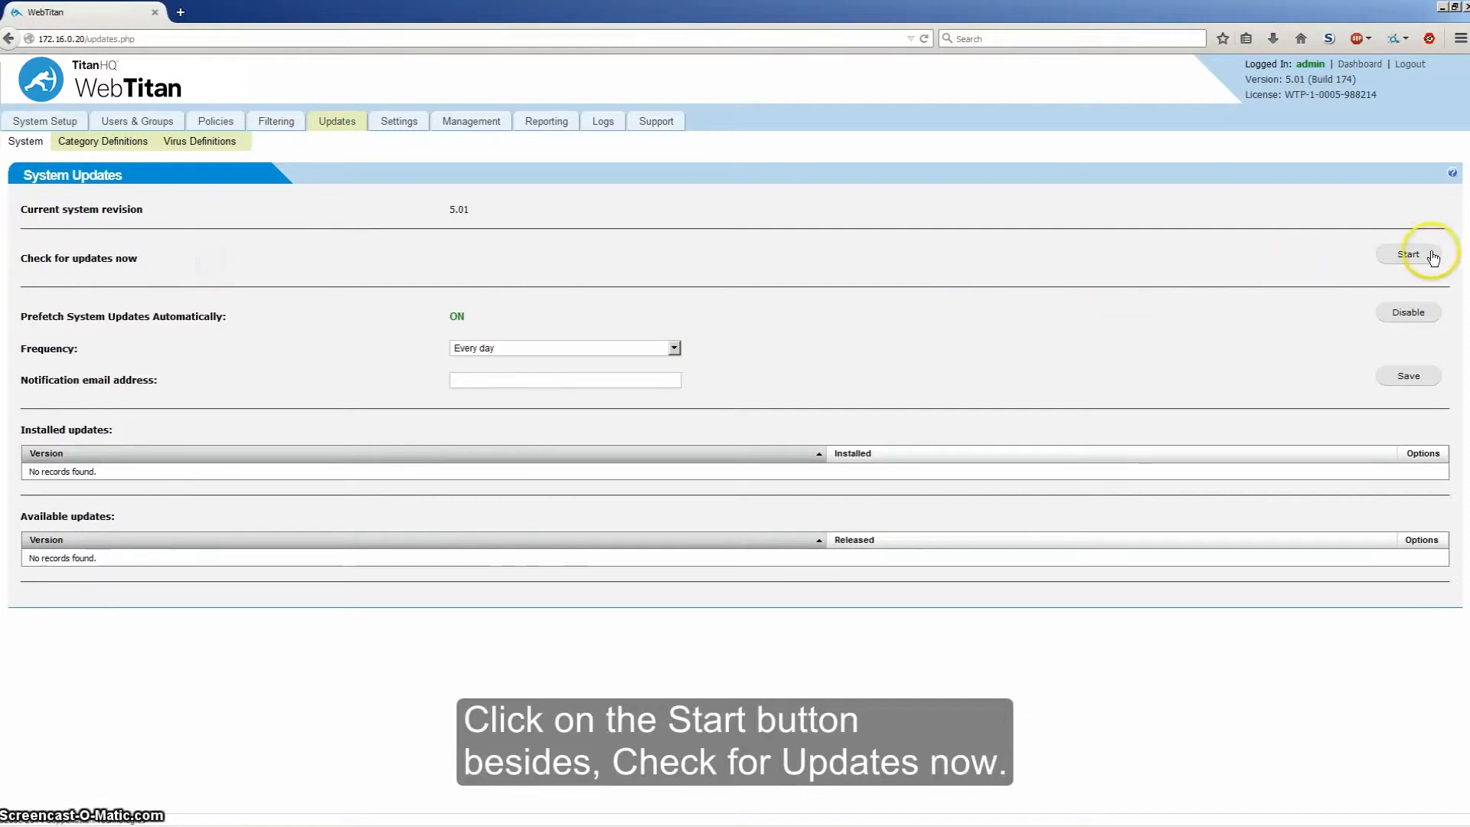
pyautogui.click(1408, 255)
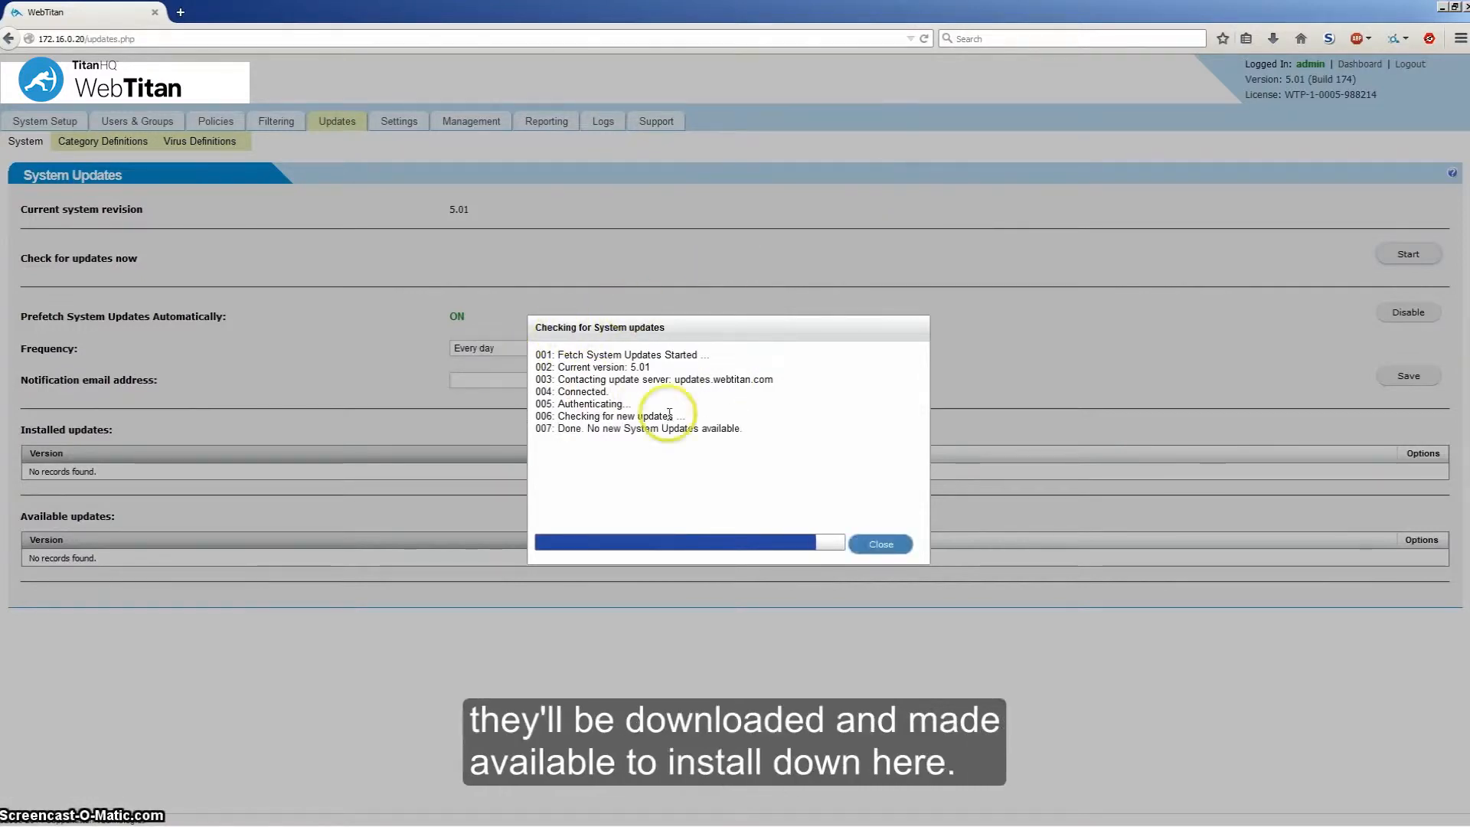
pyautogui.click(880, 544)
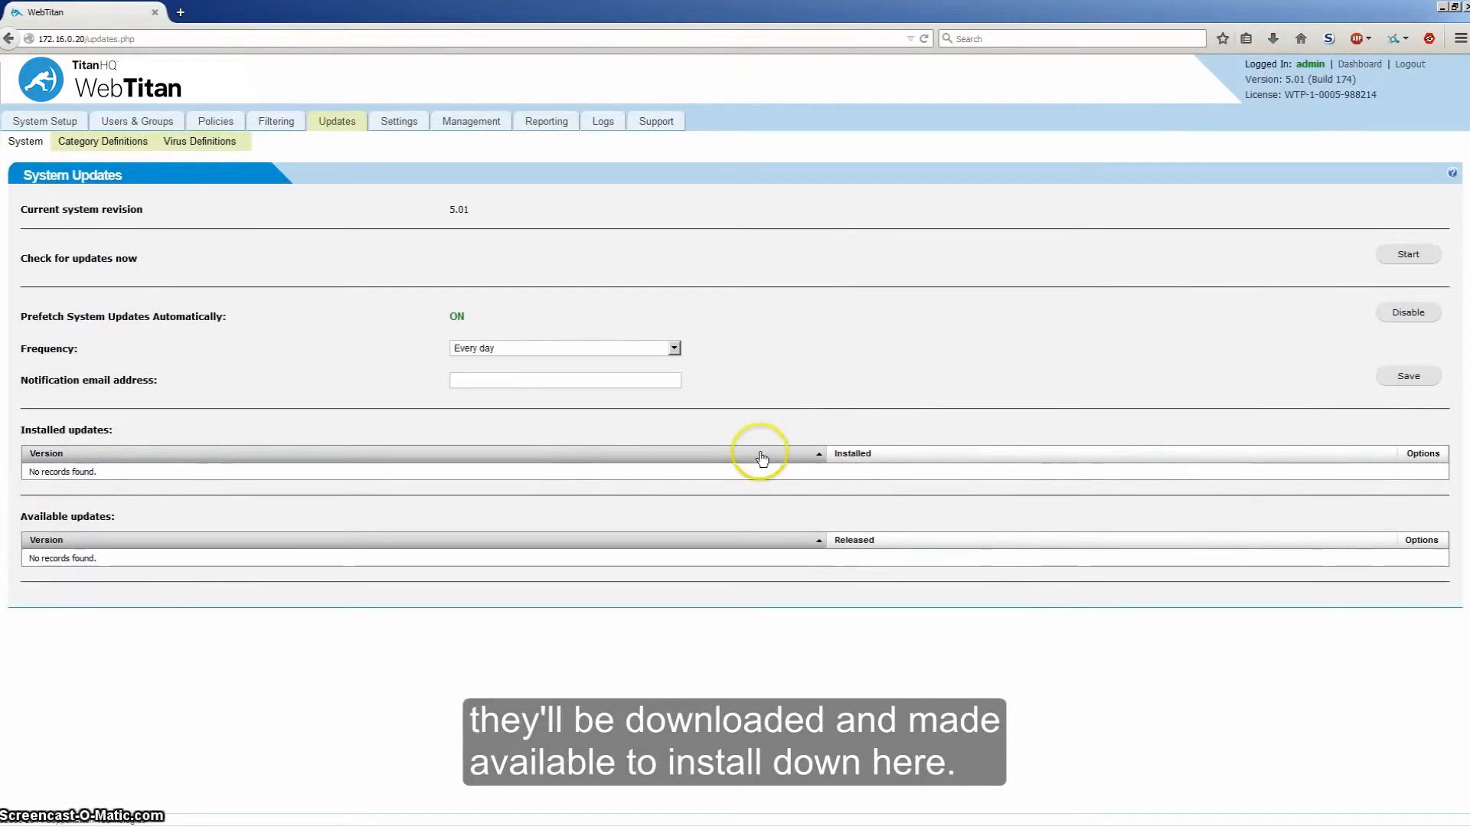
# Step: Reload the System Updates page and return to the System Setup section
pyautogui.click(783, 273)
pyautogui.press('F5')
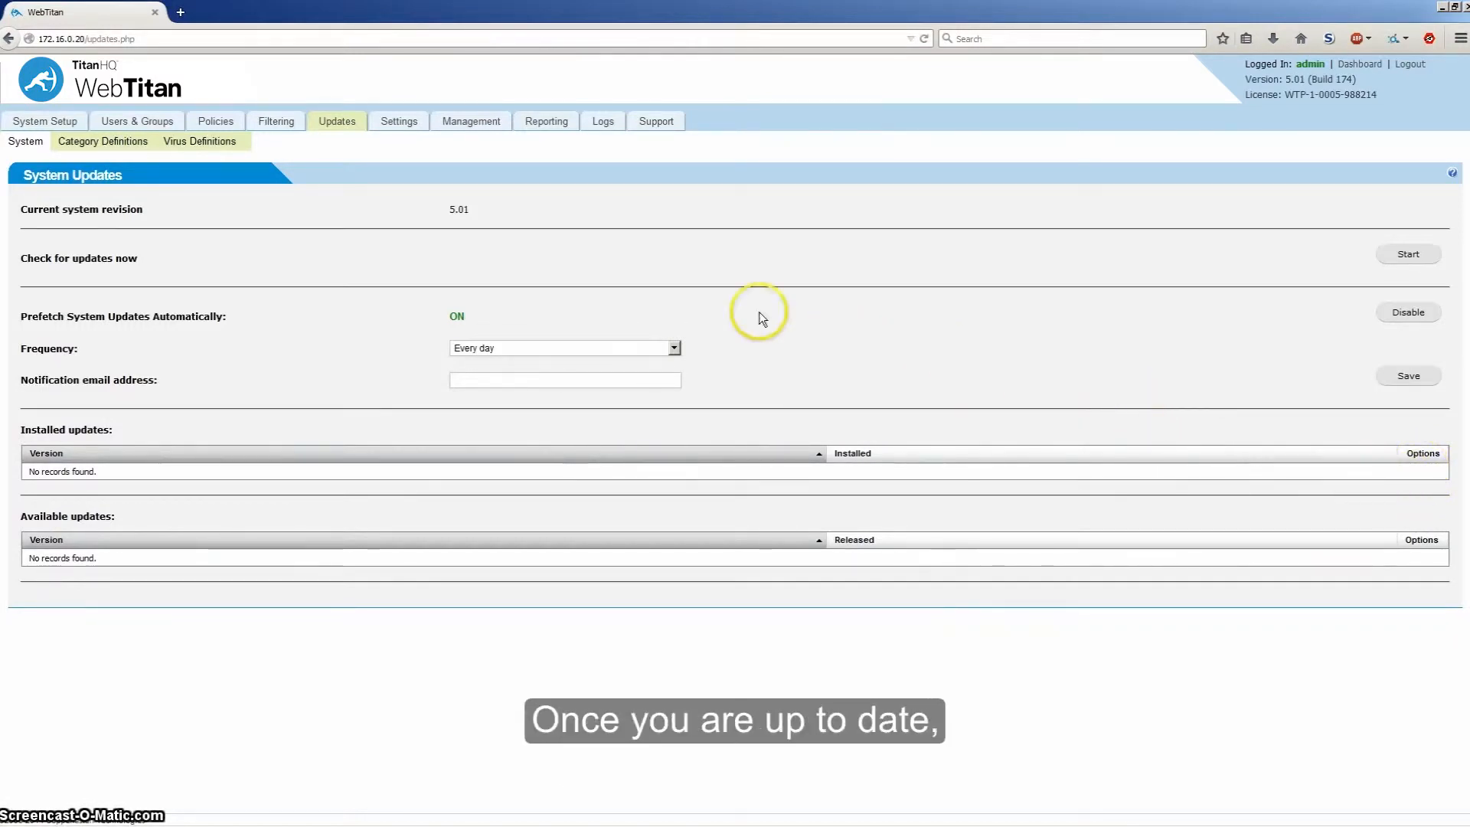
pyautogui.click(55, 124)
# Step: Enable authentication on the Authentication Policy page, keeping IP based authentication as the policy type
pyautogui.click(147, 144)
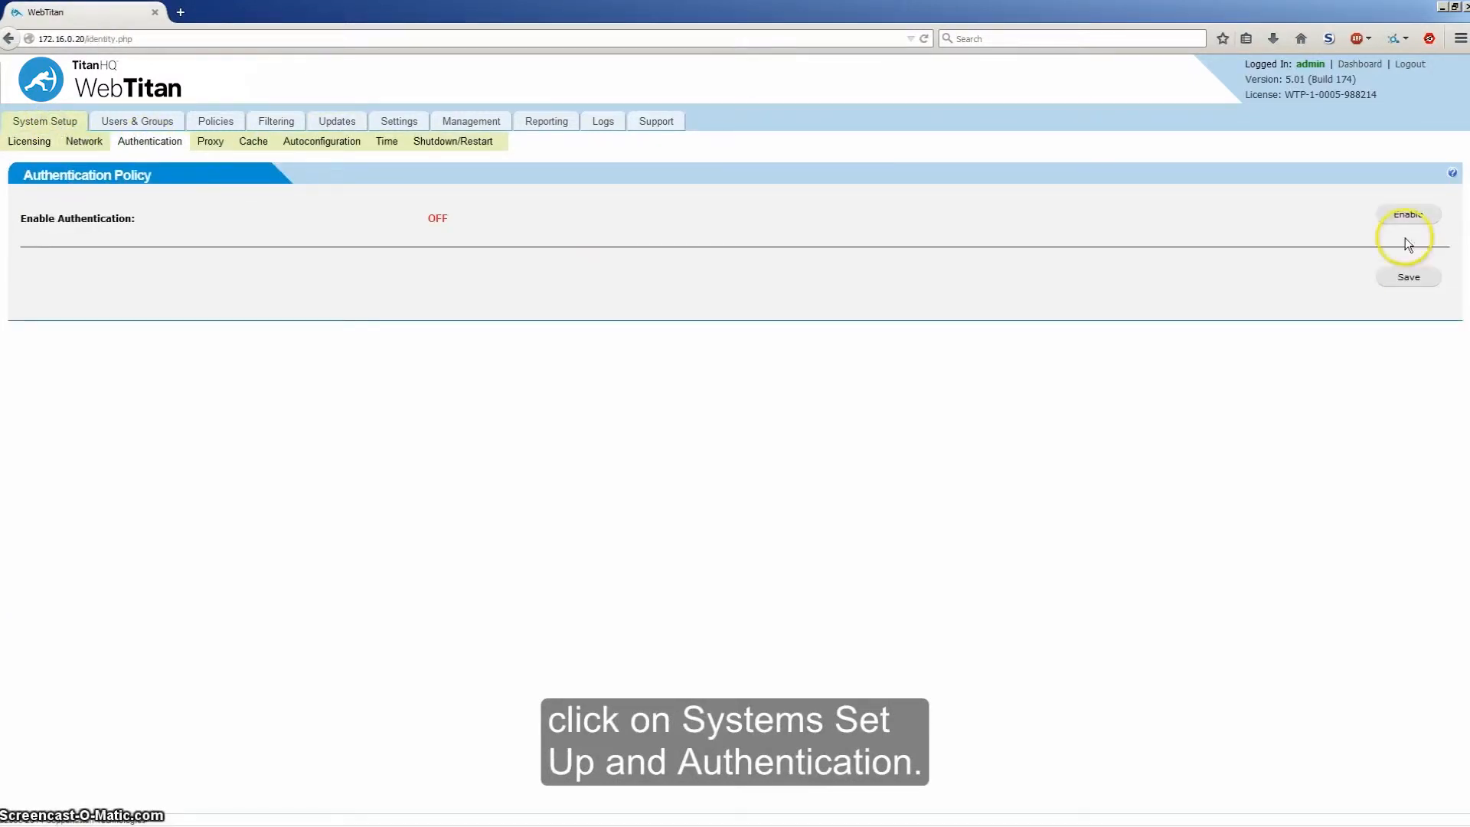
pyautogui.click(1409, 218)
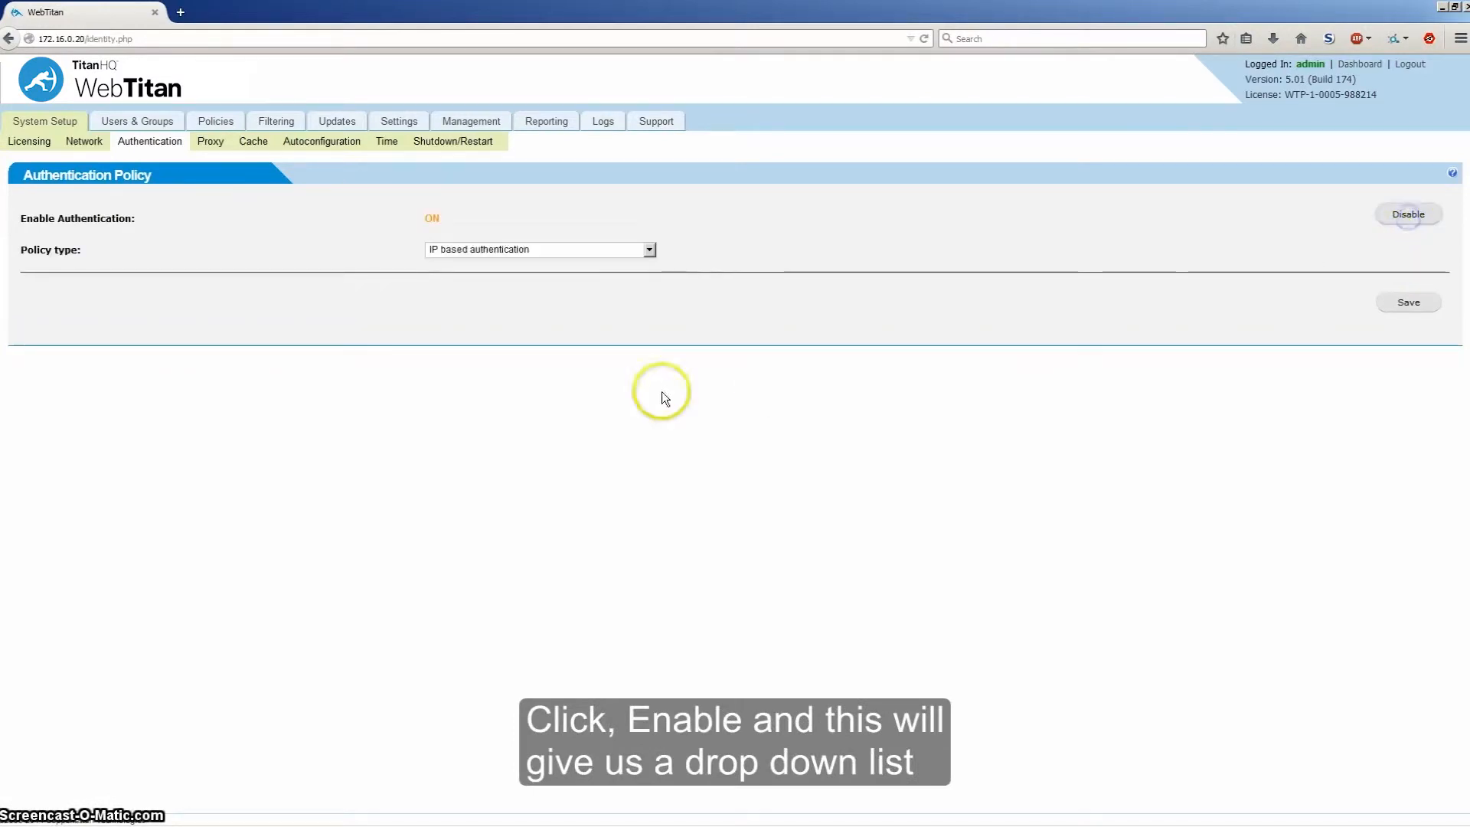
pyautogui.click(648, 250)
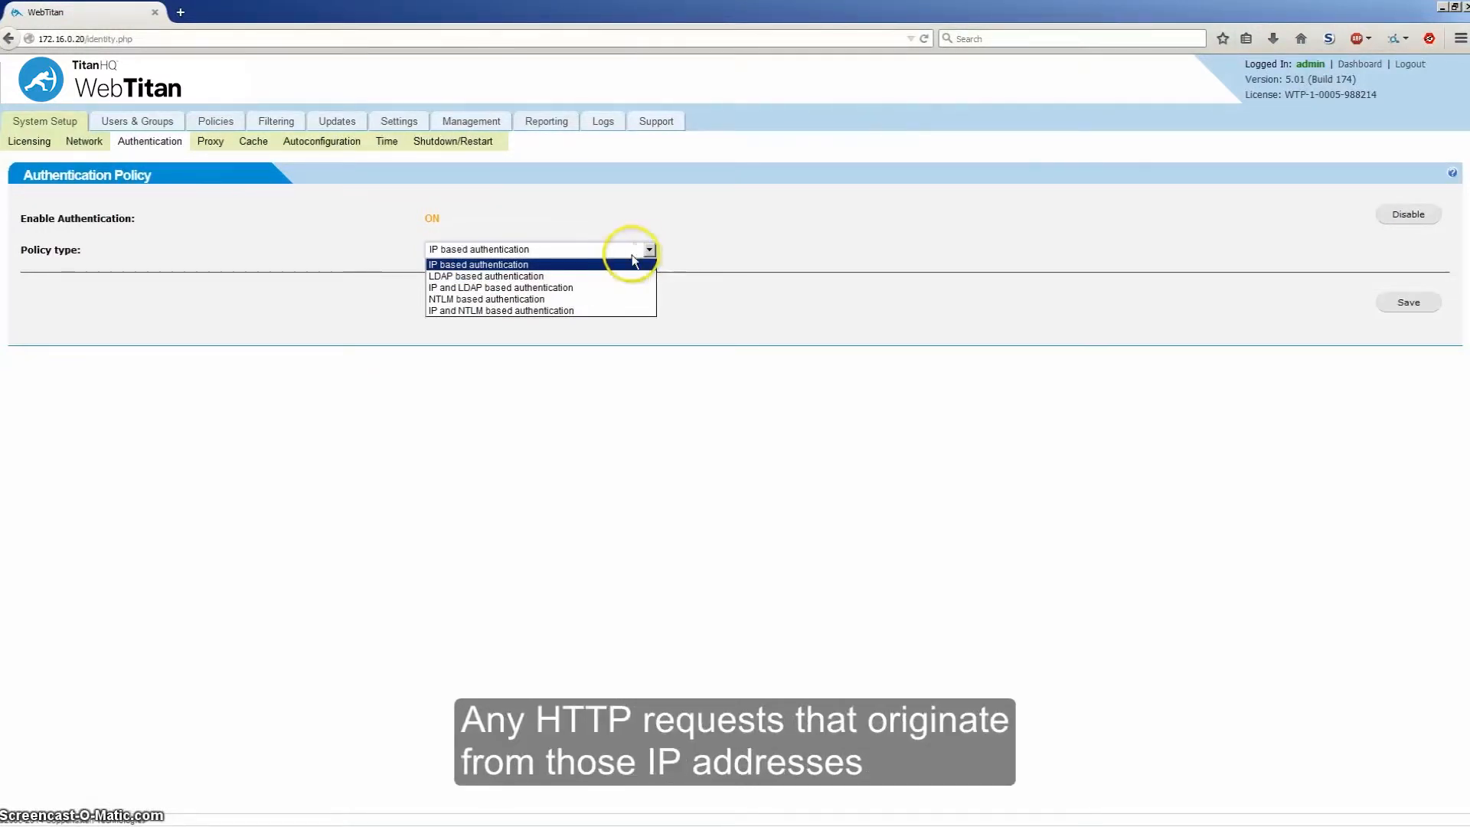
pyautogui.click(613, 264)
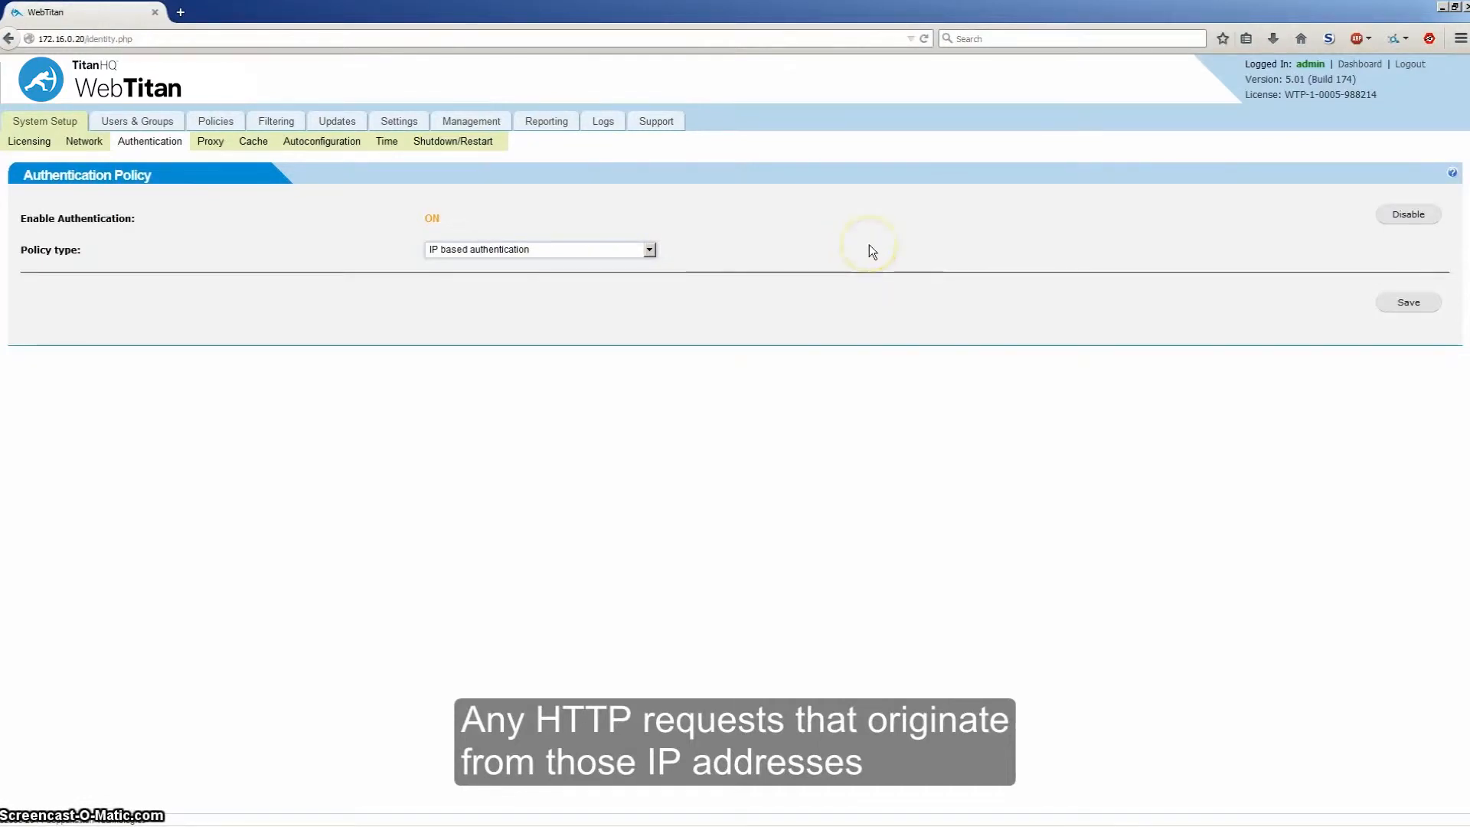
pyautogui.click(553, 248)
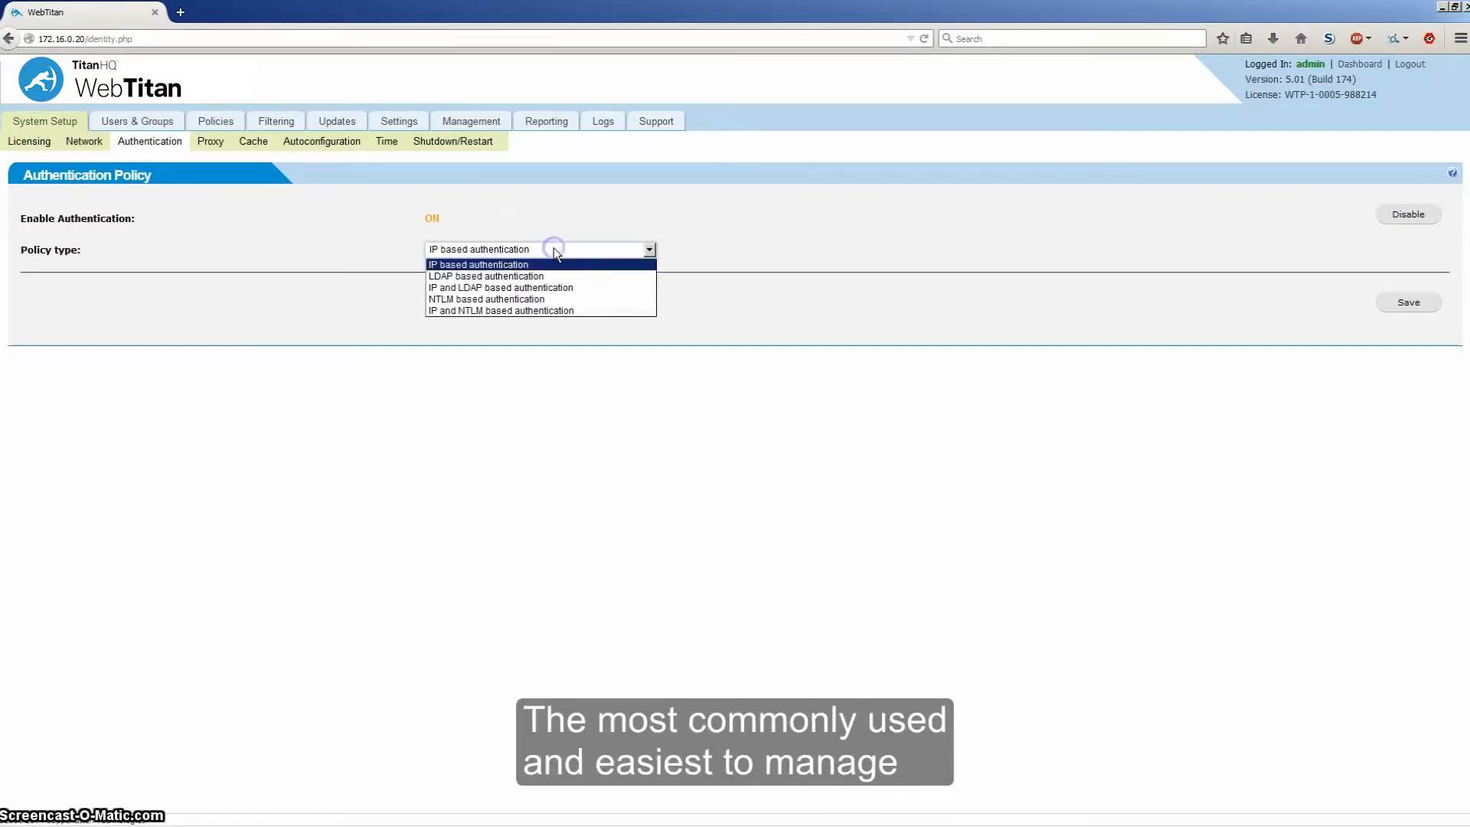
# Step: Choose IP and NTLM based authentication and step through the domain, controller and login fields
pyautogui.click(612, 311)
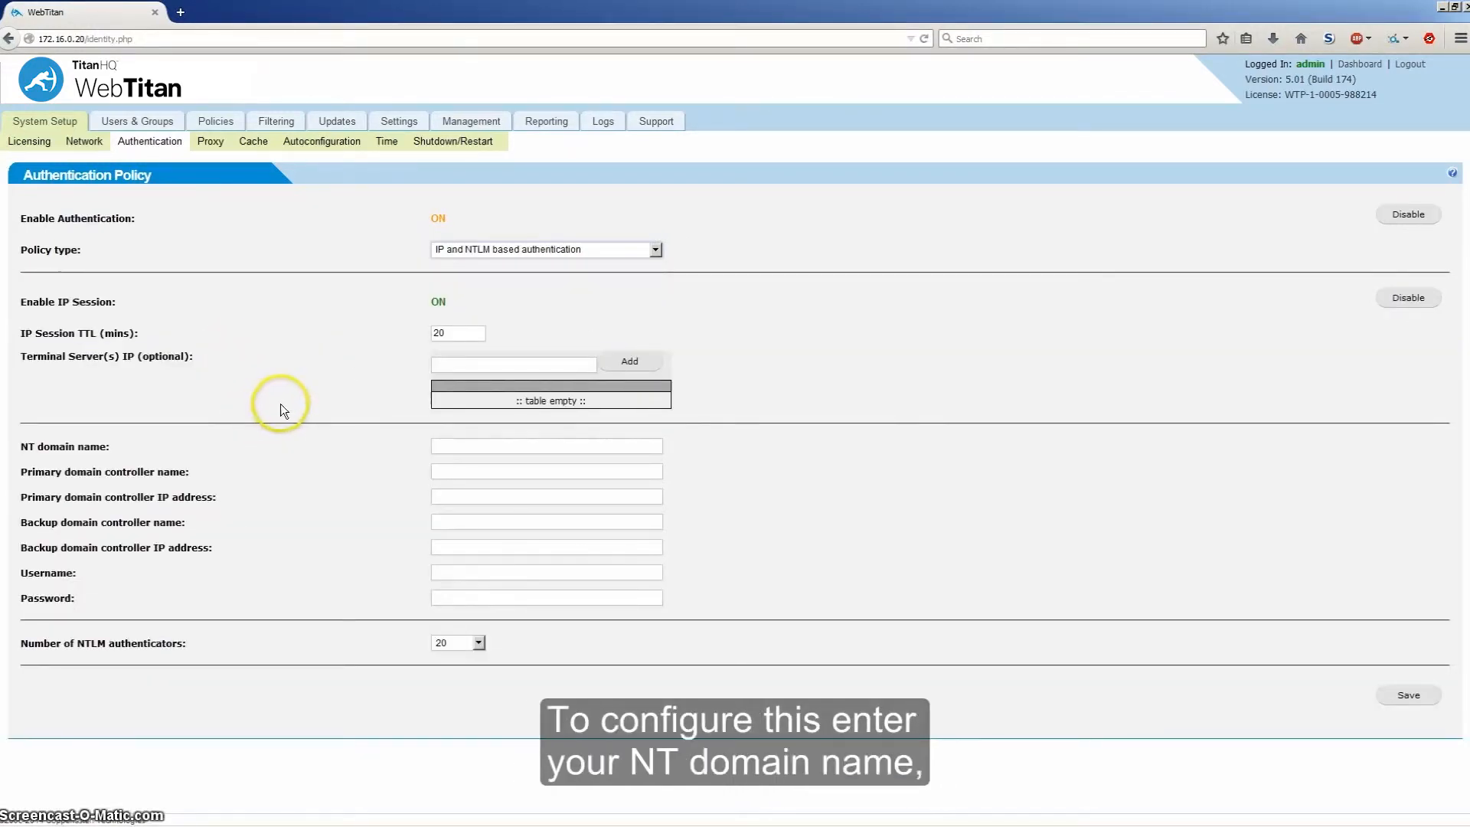
pyautogui.click(471, 448)
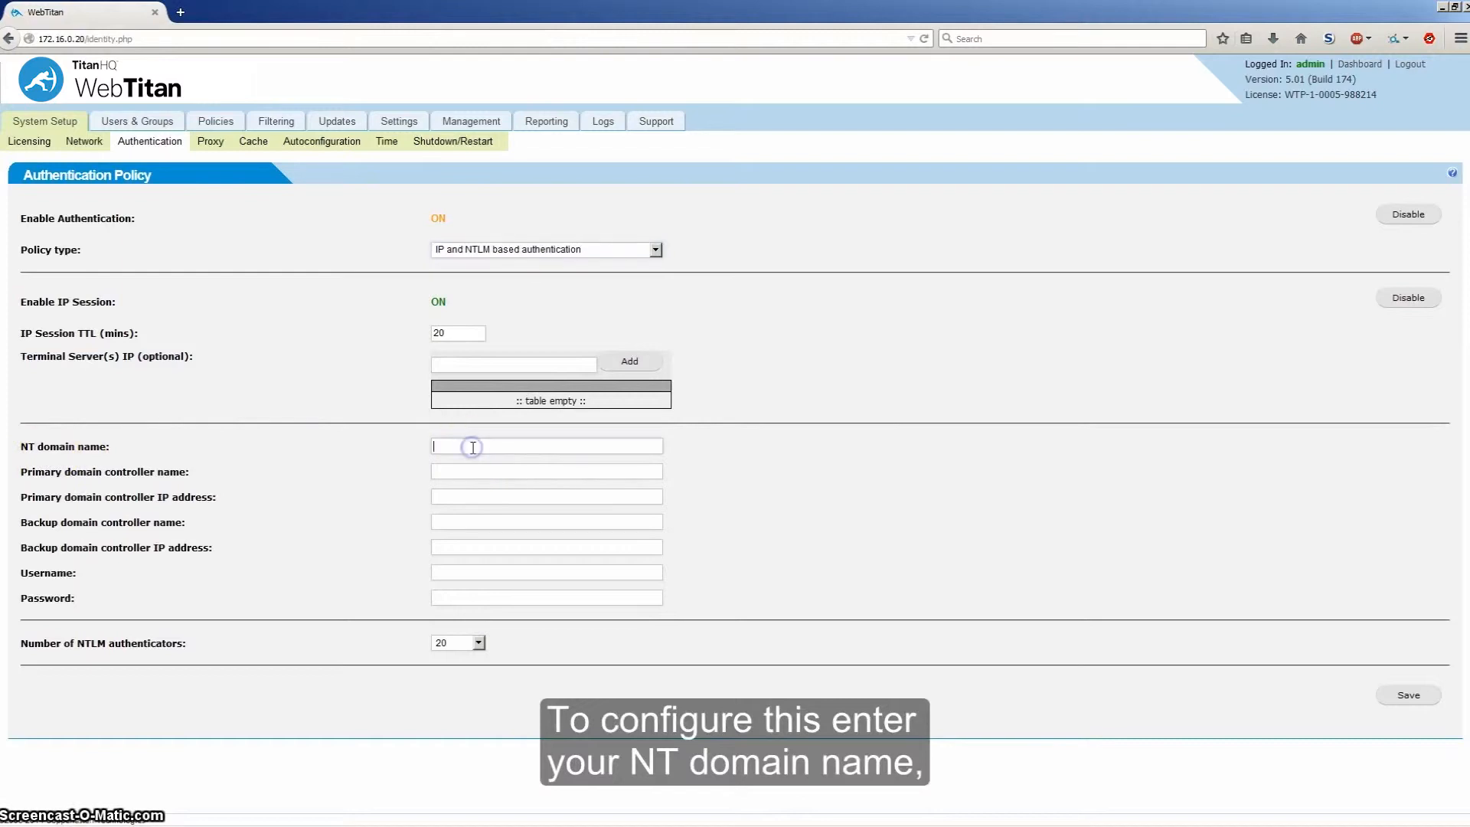
pyautogui.click(451, 471)
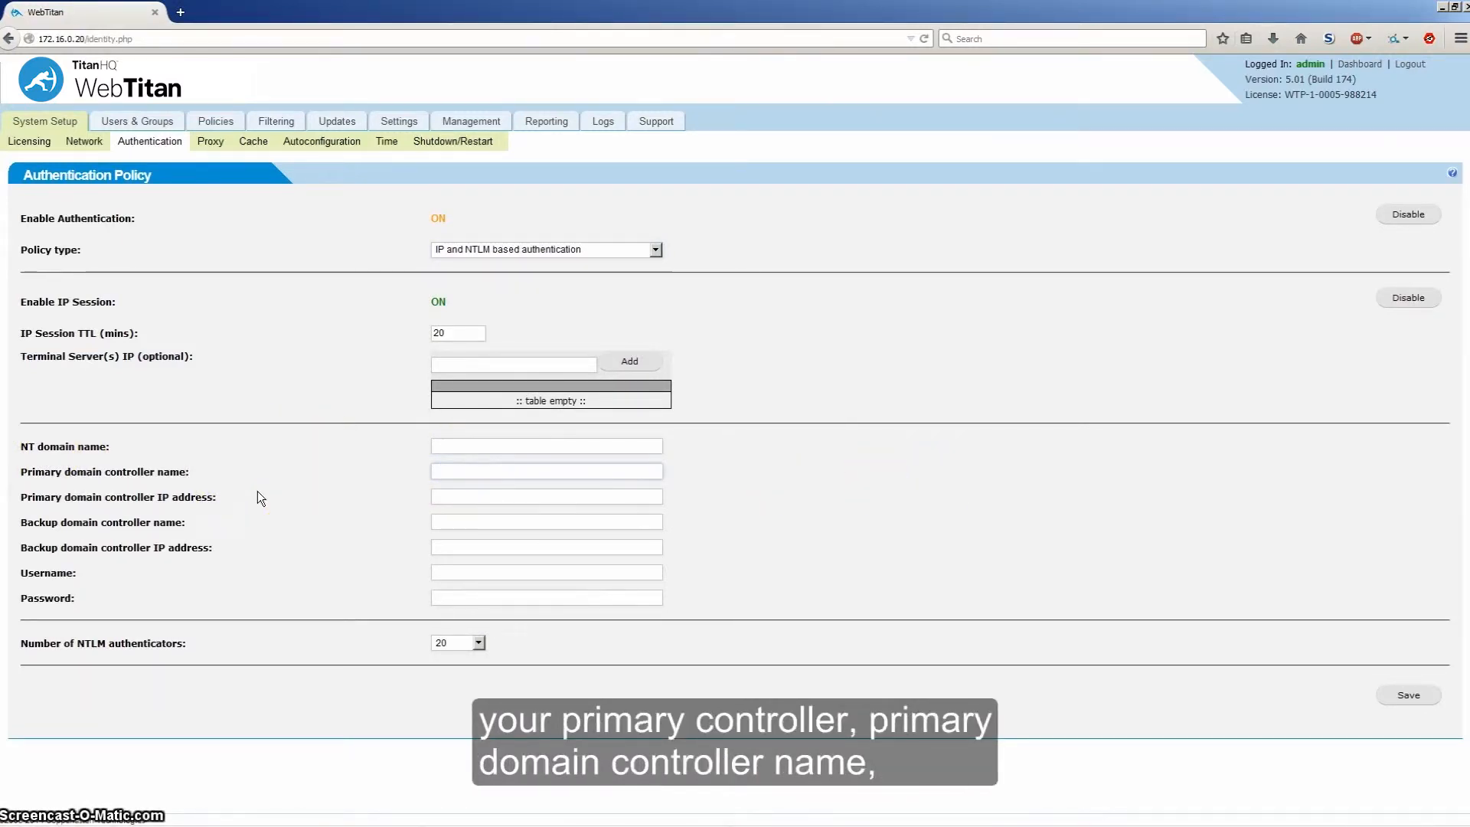
pyautogui.click(475, 497)
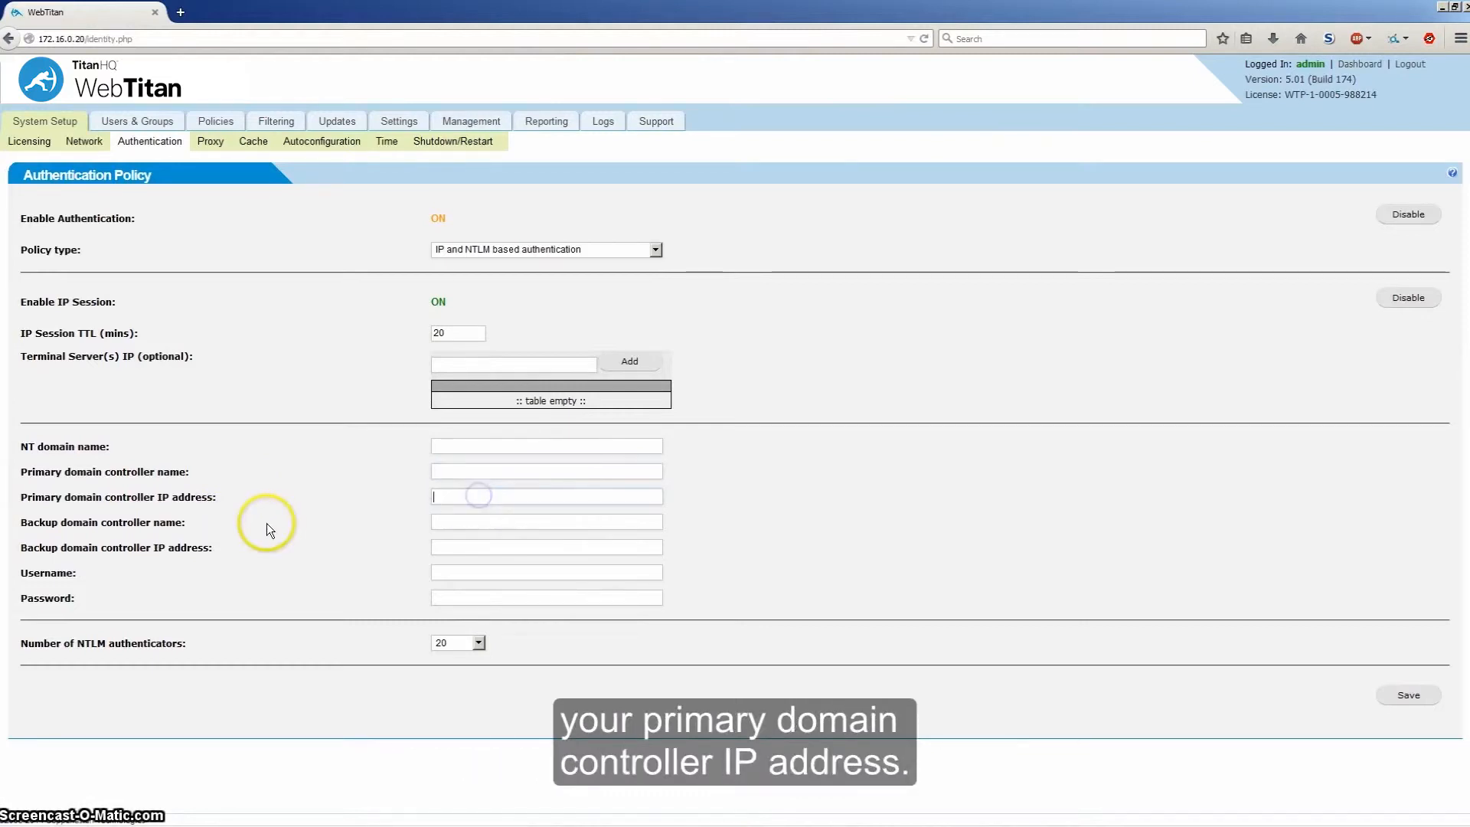
pyautogui.click(475, 522)
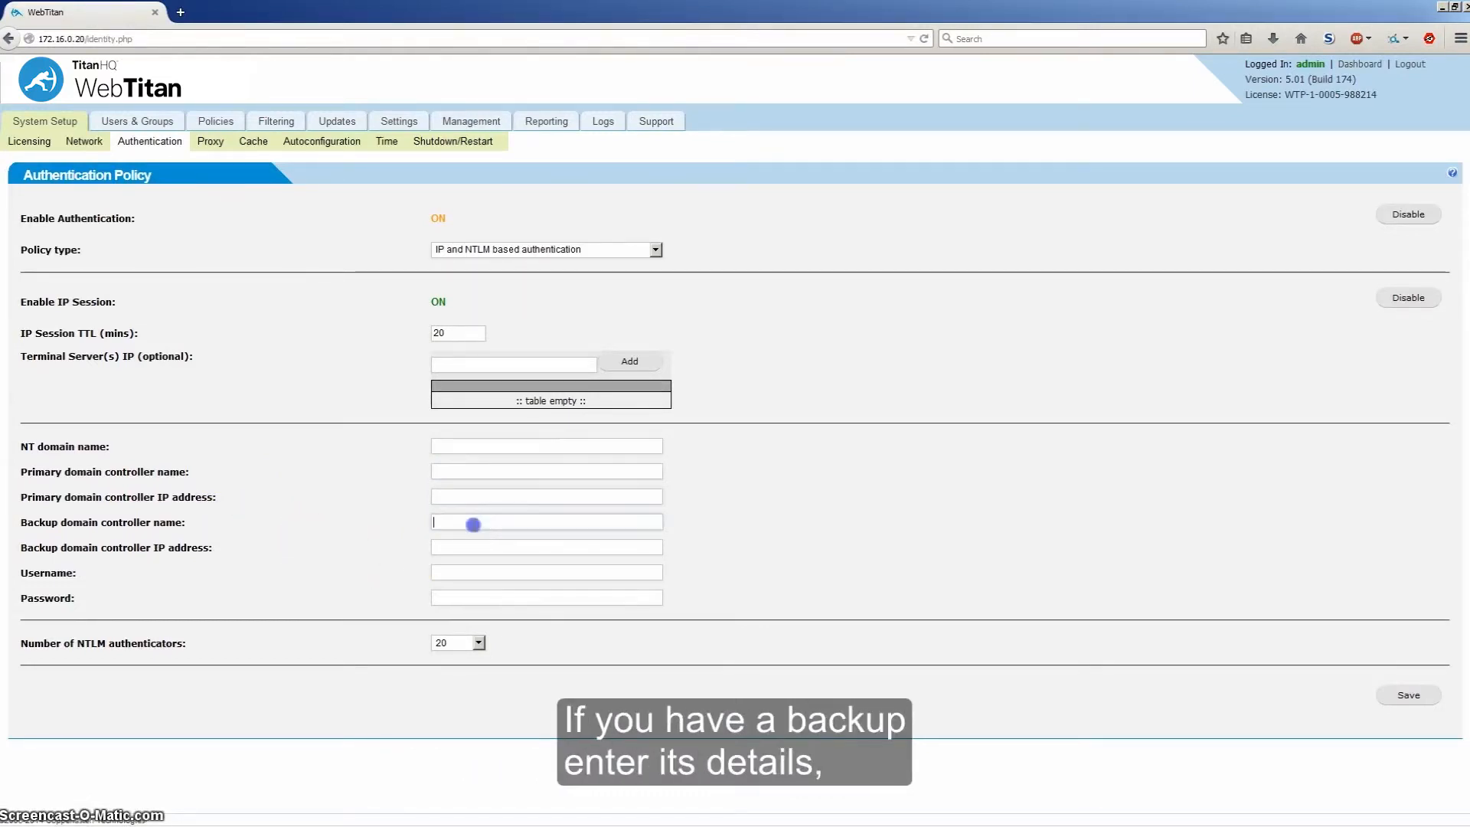
pyautogui.click(456, 574)
pyautogui.click(456, 598)
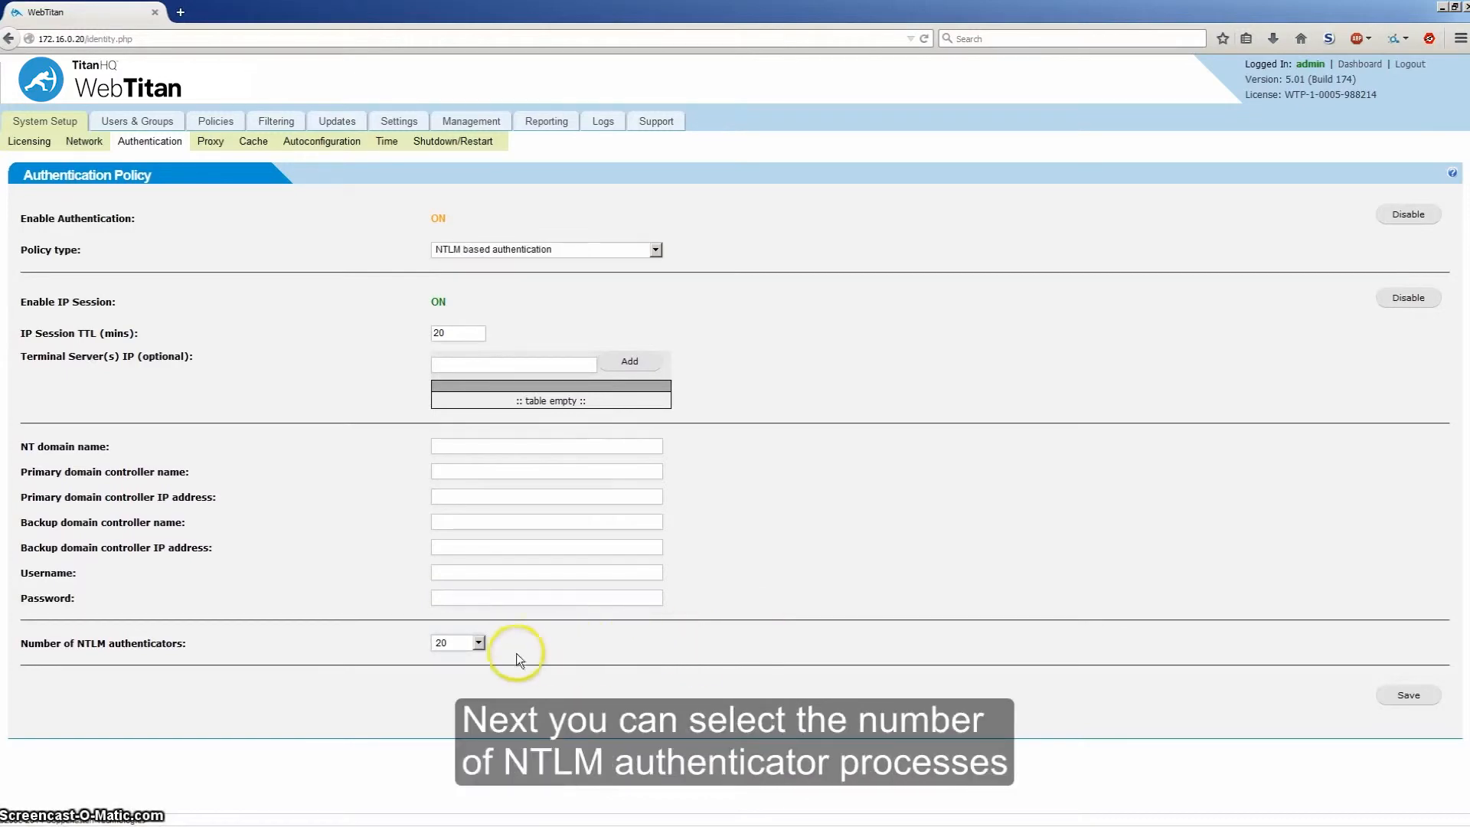
pyautogui.click(479, 643)
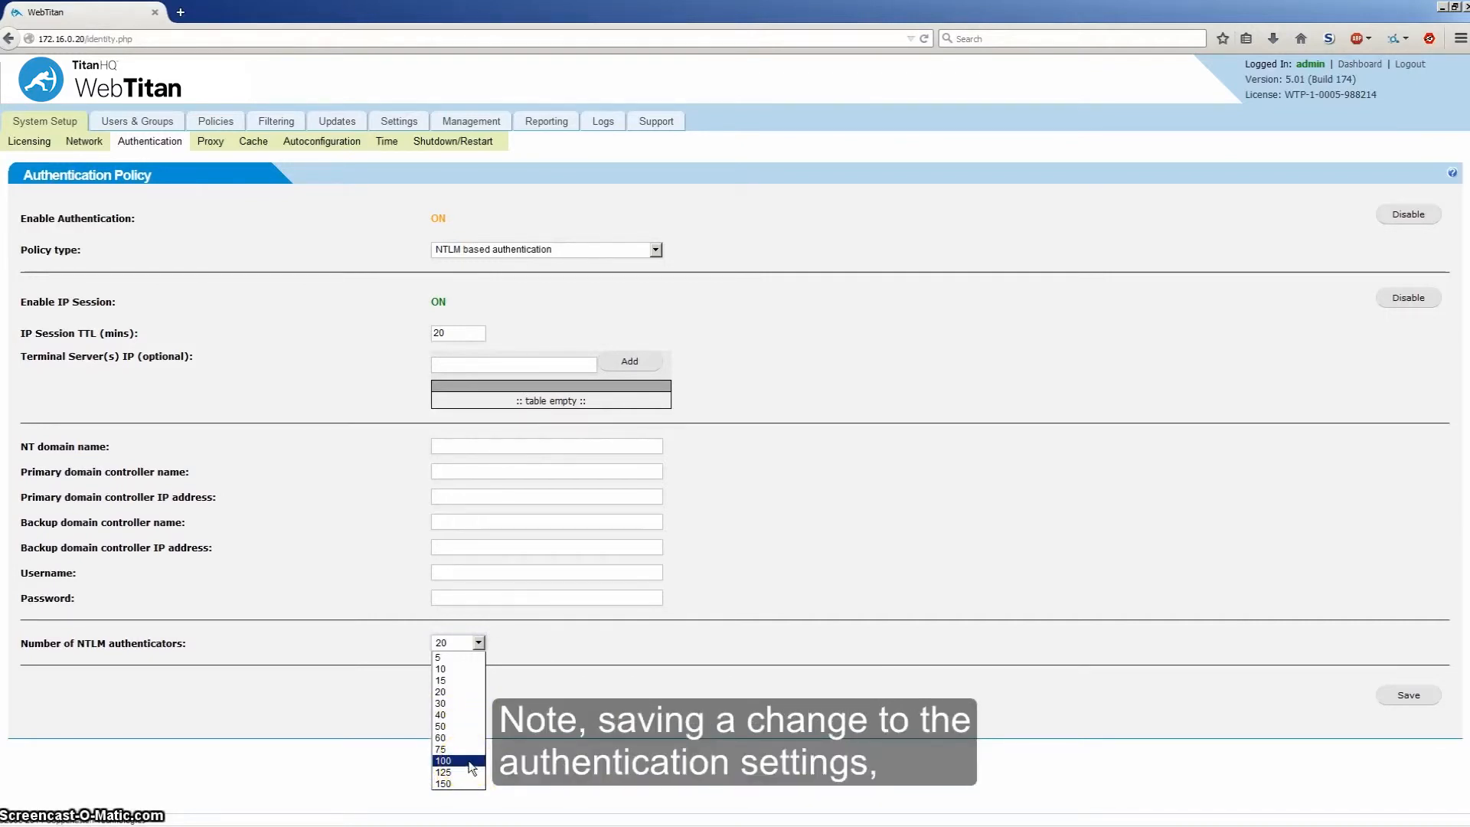
# Step: Keep 20 NTLM authenticators and select the 20-minute IP Session TTL value
pyautogui.click(729, 612)
pyautogui.moveTo(125, 304); pyautogui.dragTo(1, 308)
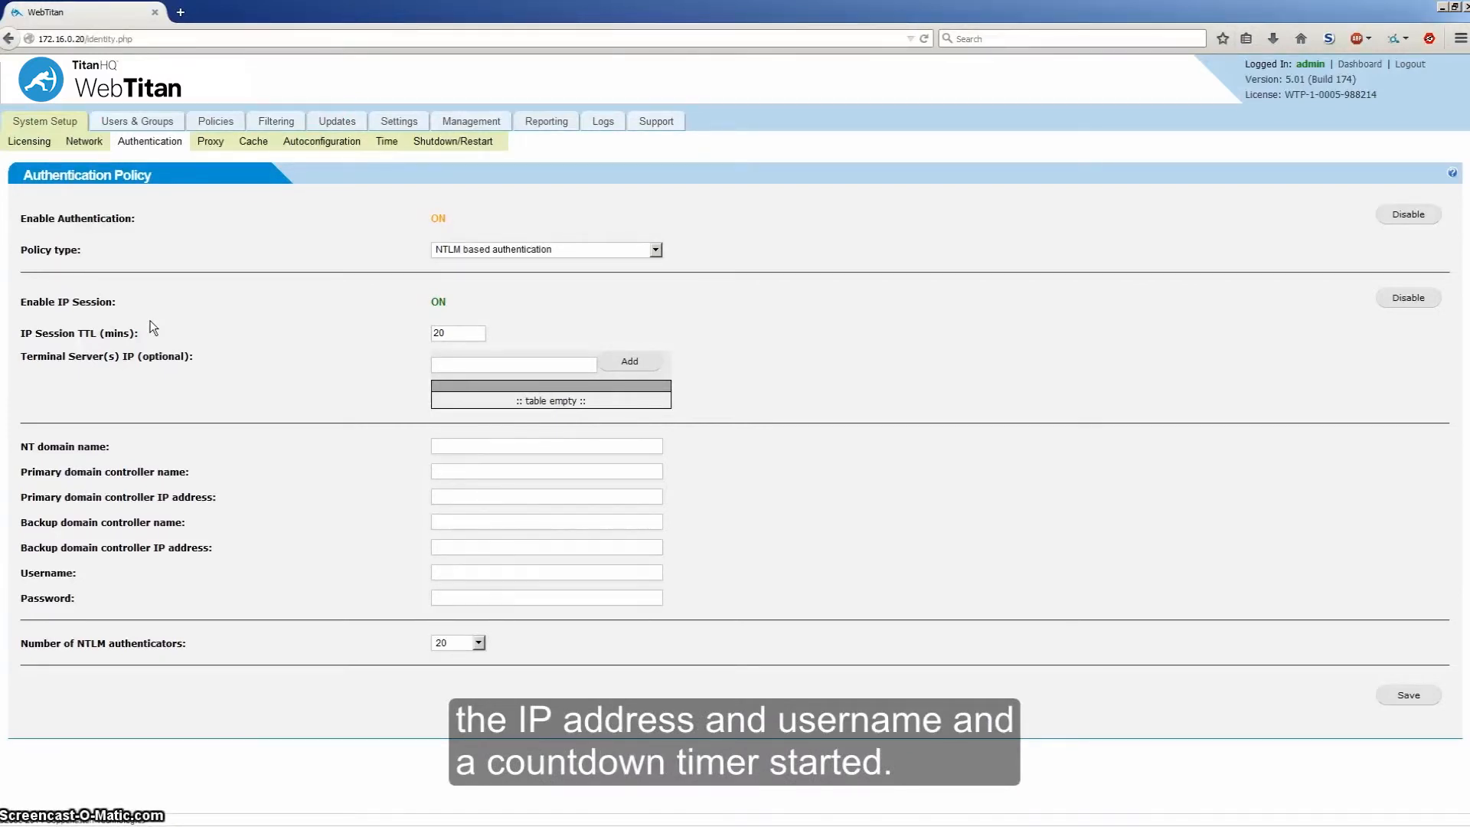
pyautogui.doubleClick(430, 333)
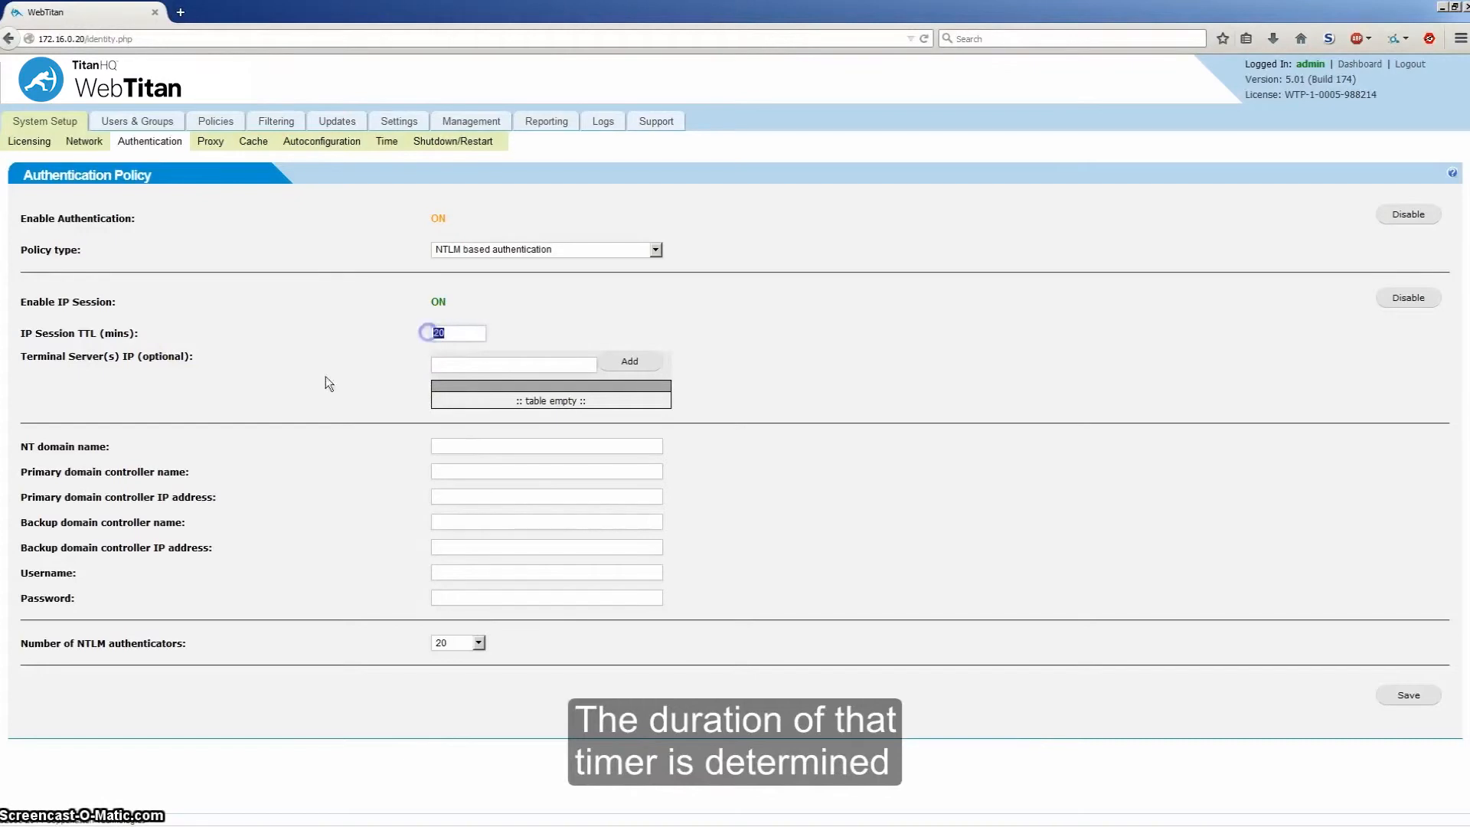
pyautogui.click(361, 333)
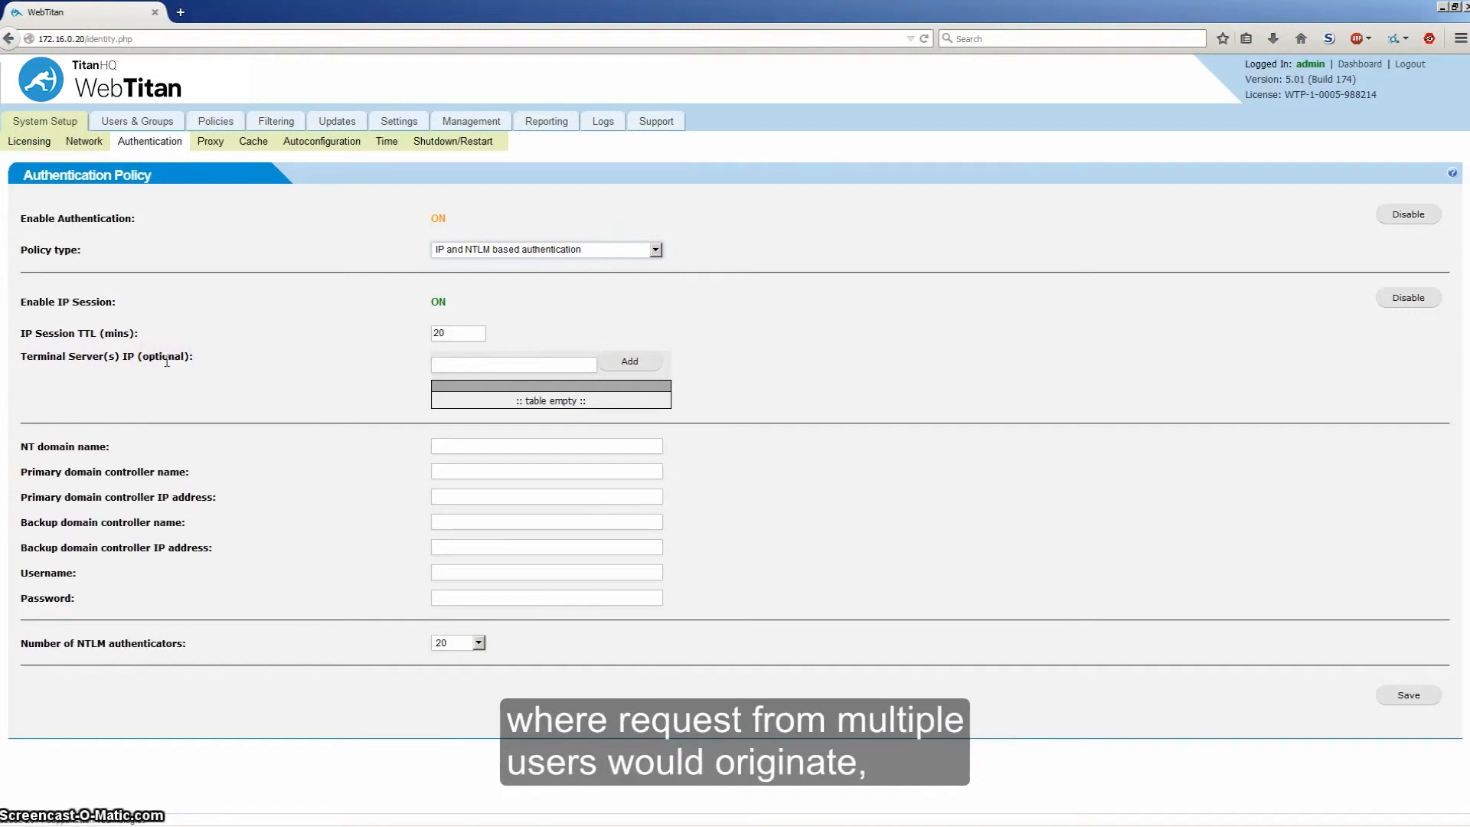
# Step: Set the authentication policy type to LDAP based authentication
pyautogui.click(463, 365)
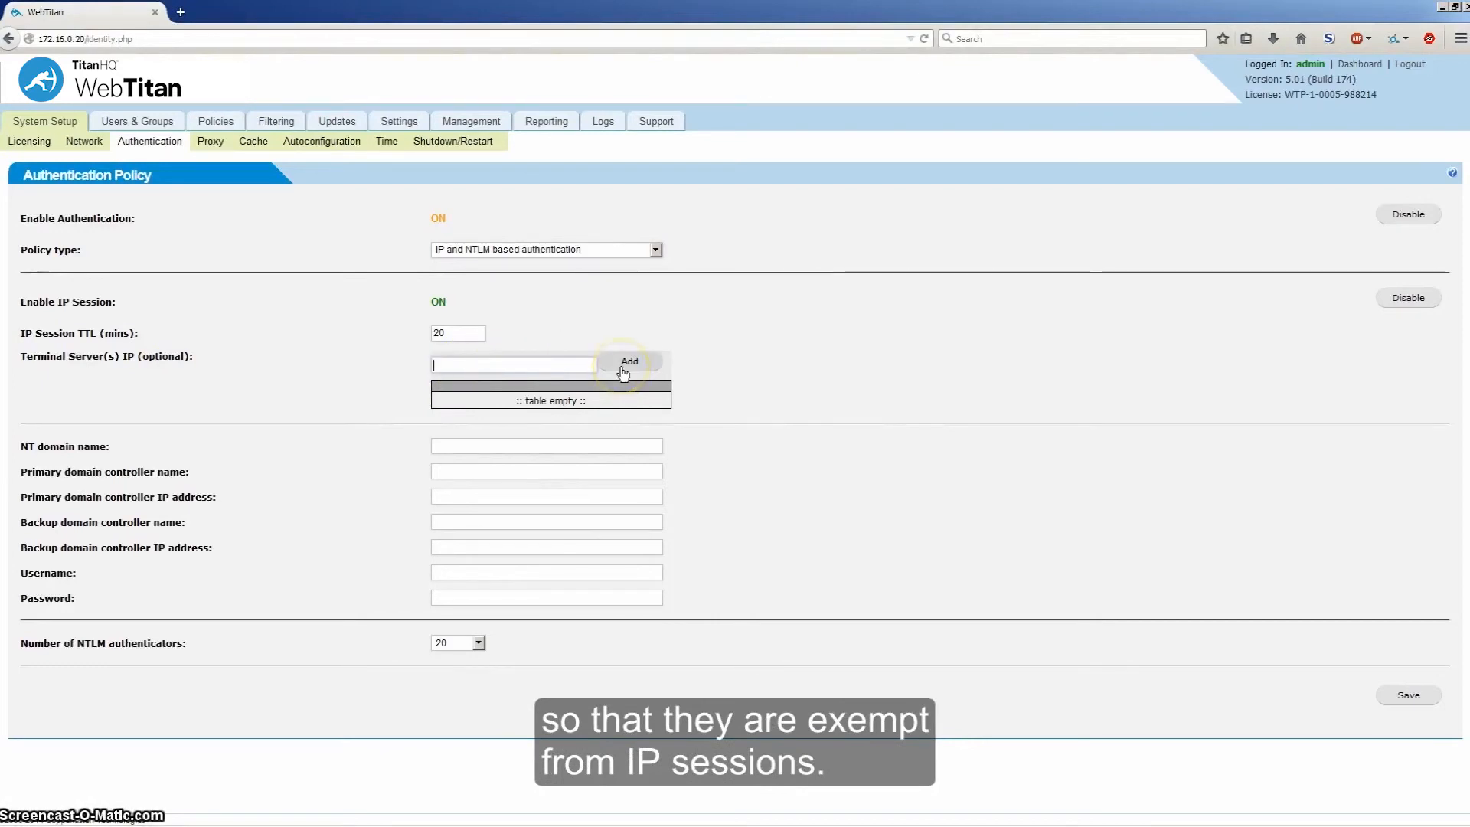
pyautogui.click(654, 249)
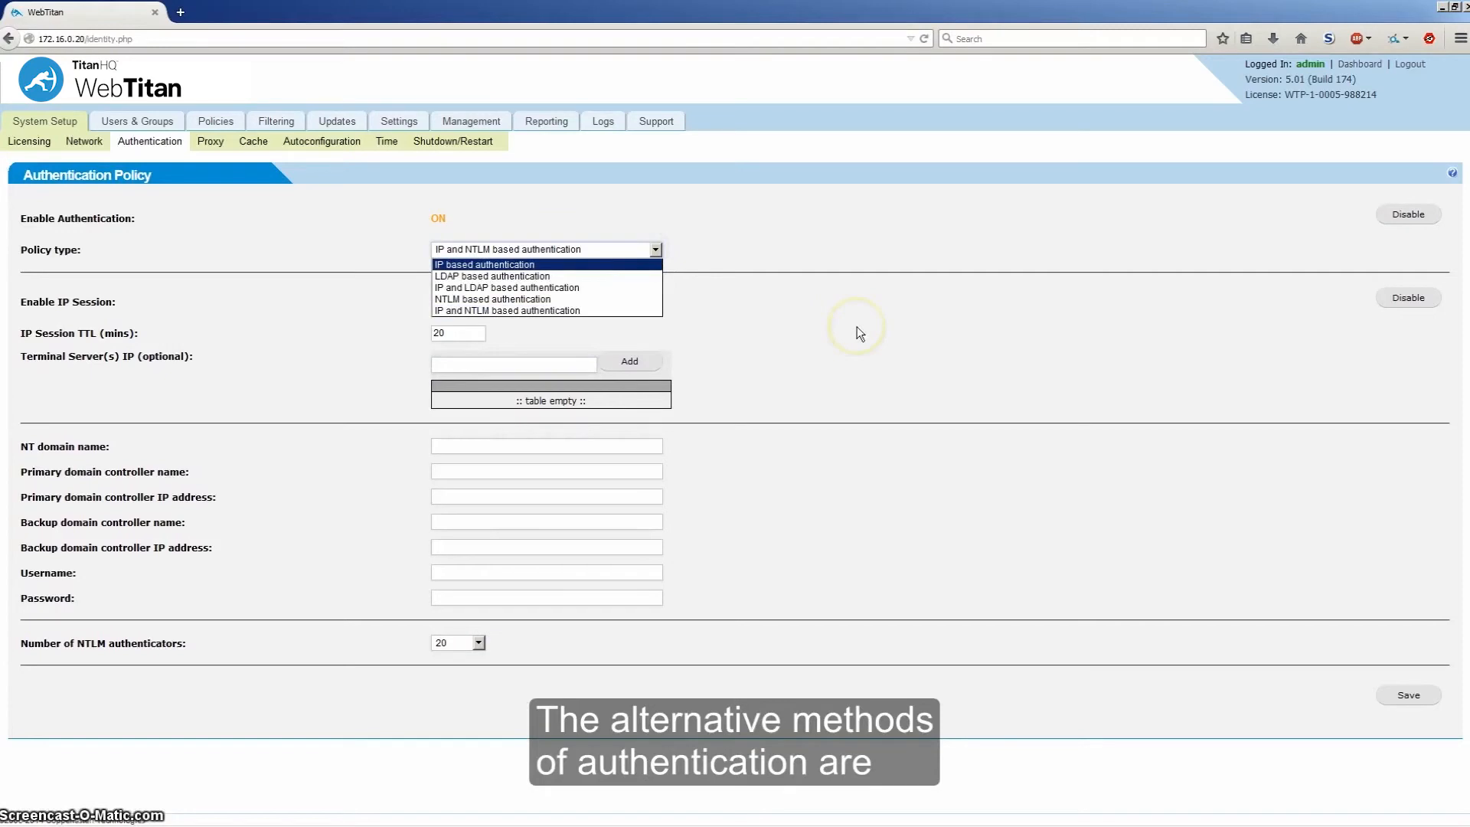
pyautogui.click(583, 289)
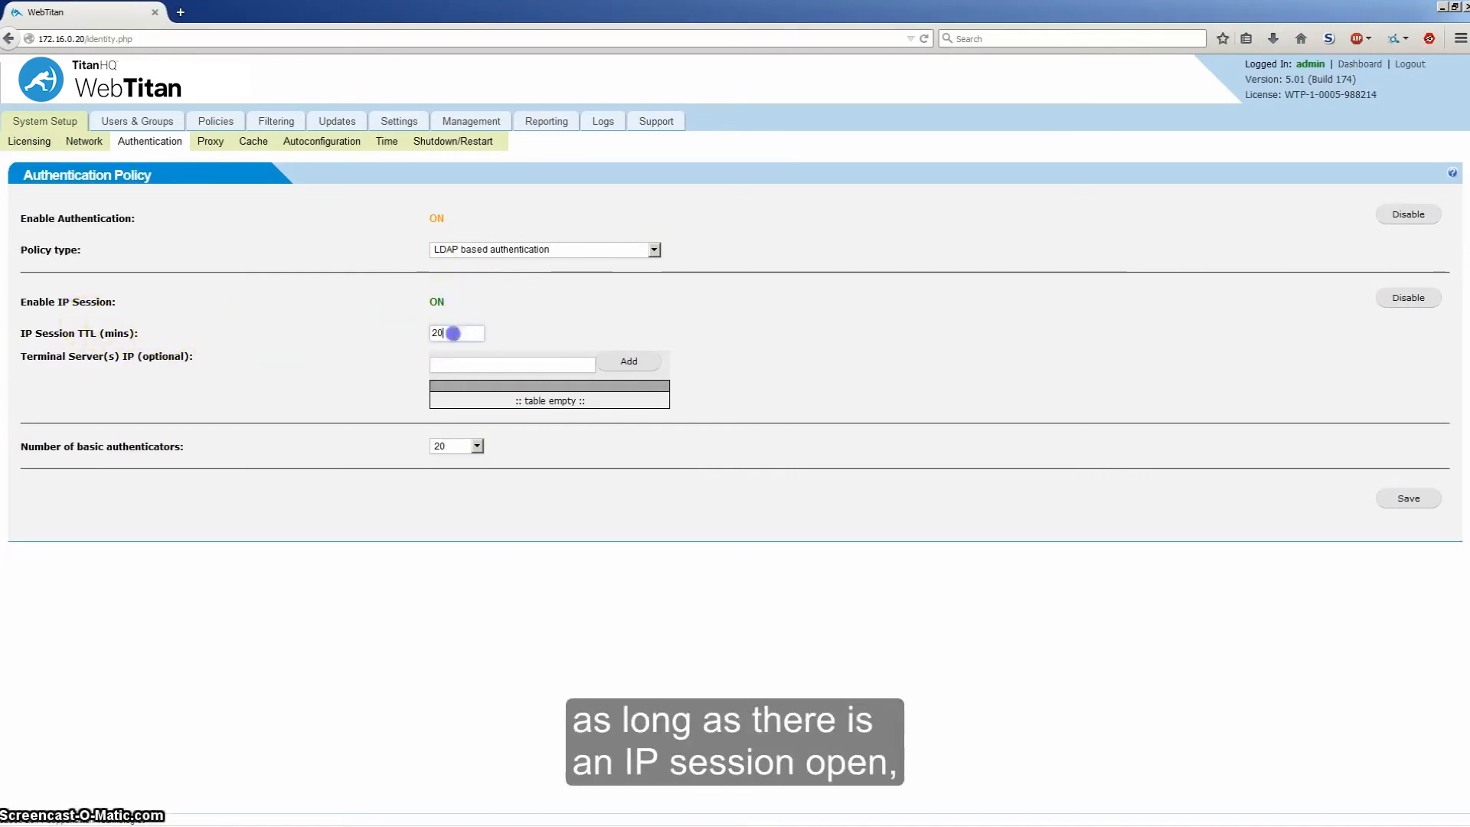
# Step: Append a 0 to the IP Session TTL field so it reads 200 minutes
pyautogui.click(364, 334)
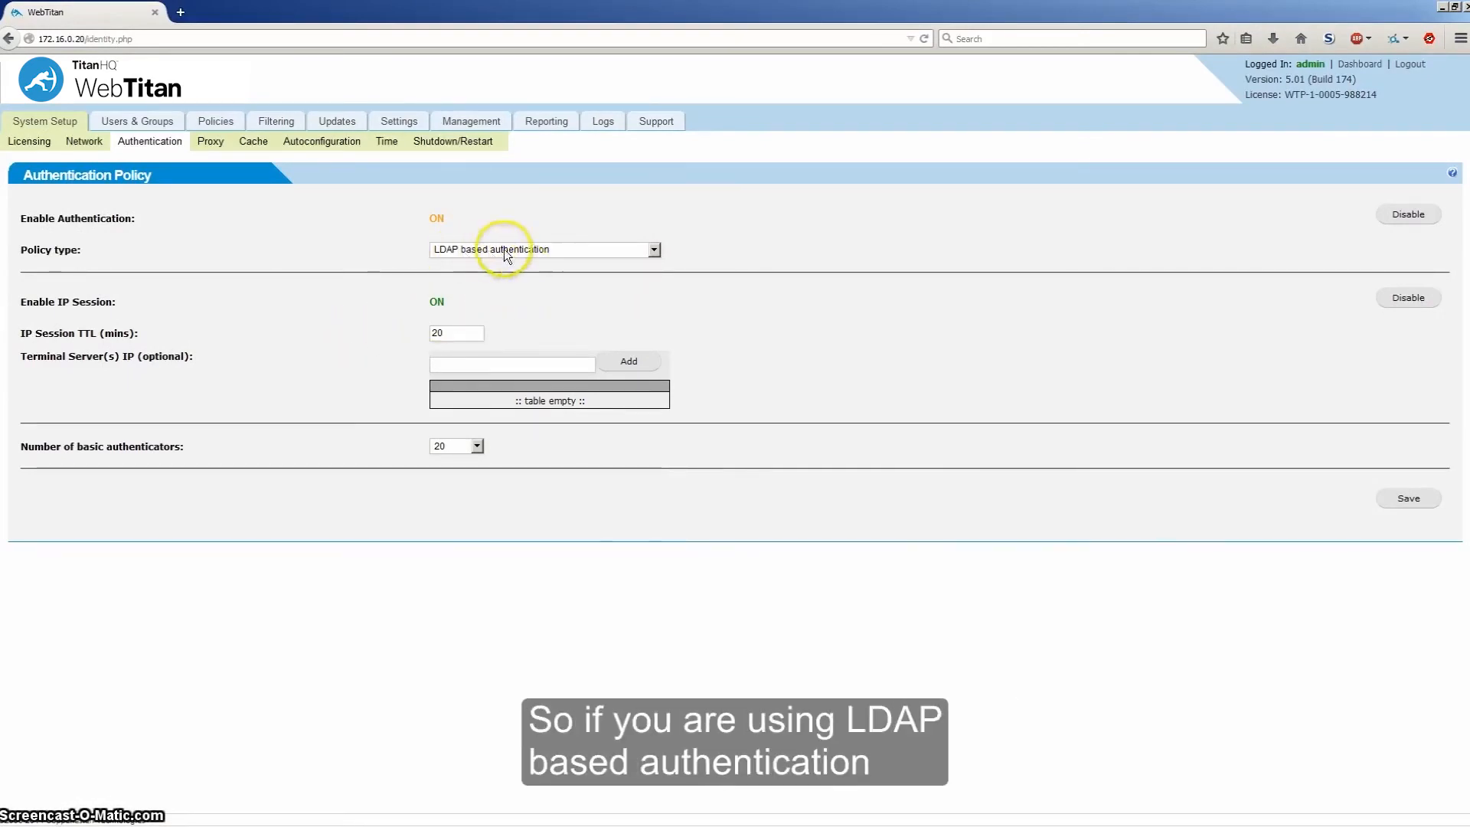
pyautogui.click(461, 334)
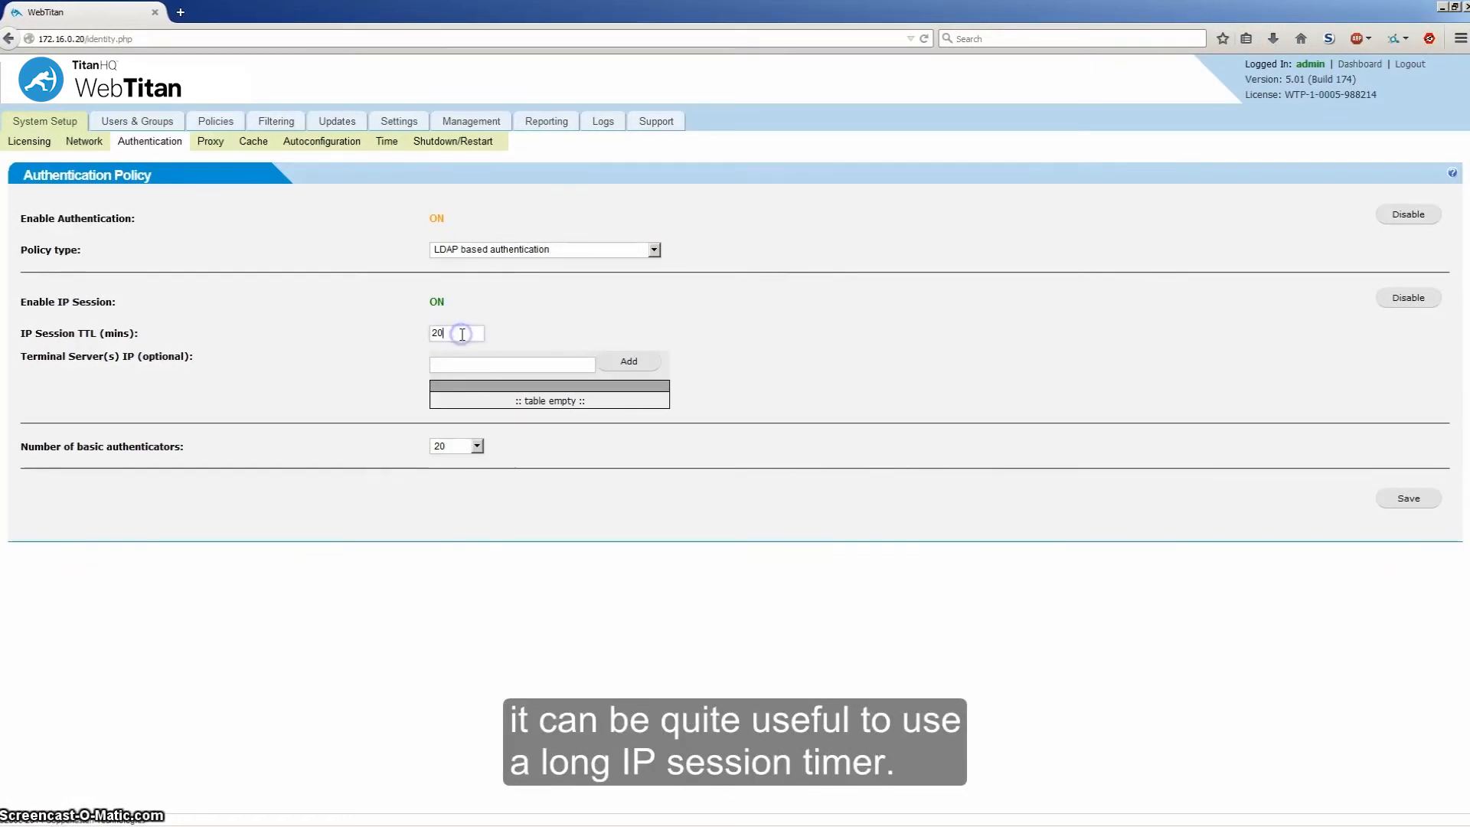
pyautogui.write('0')
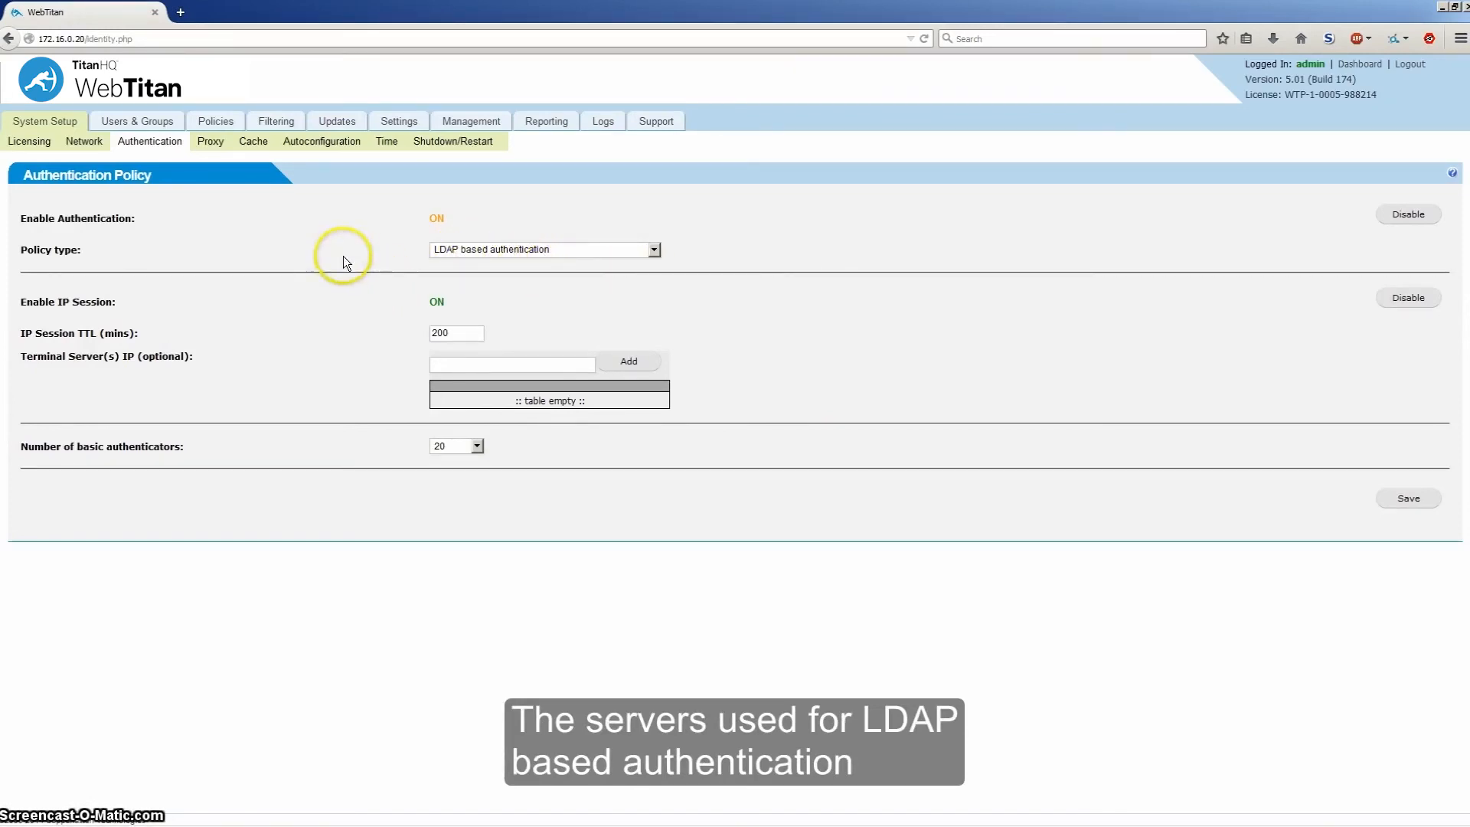
# Step: Open Add LDAP Server from the Users & Groups page, then cancel without saving
pyautogui.click(126, 126)
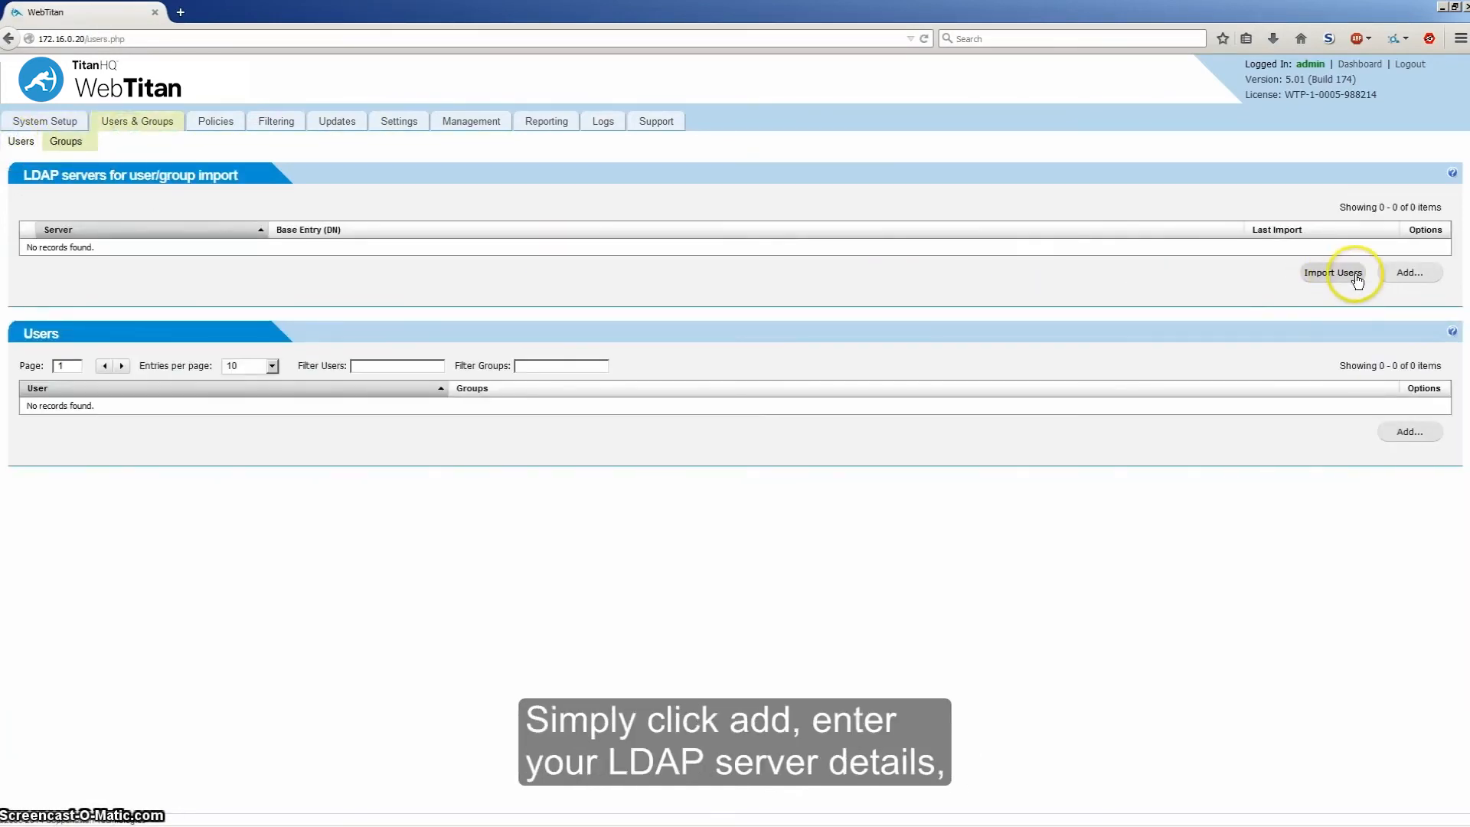
pyautogui.click(1410, 272)
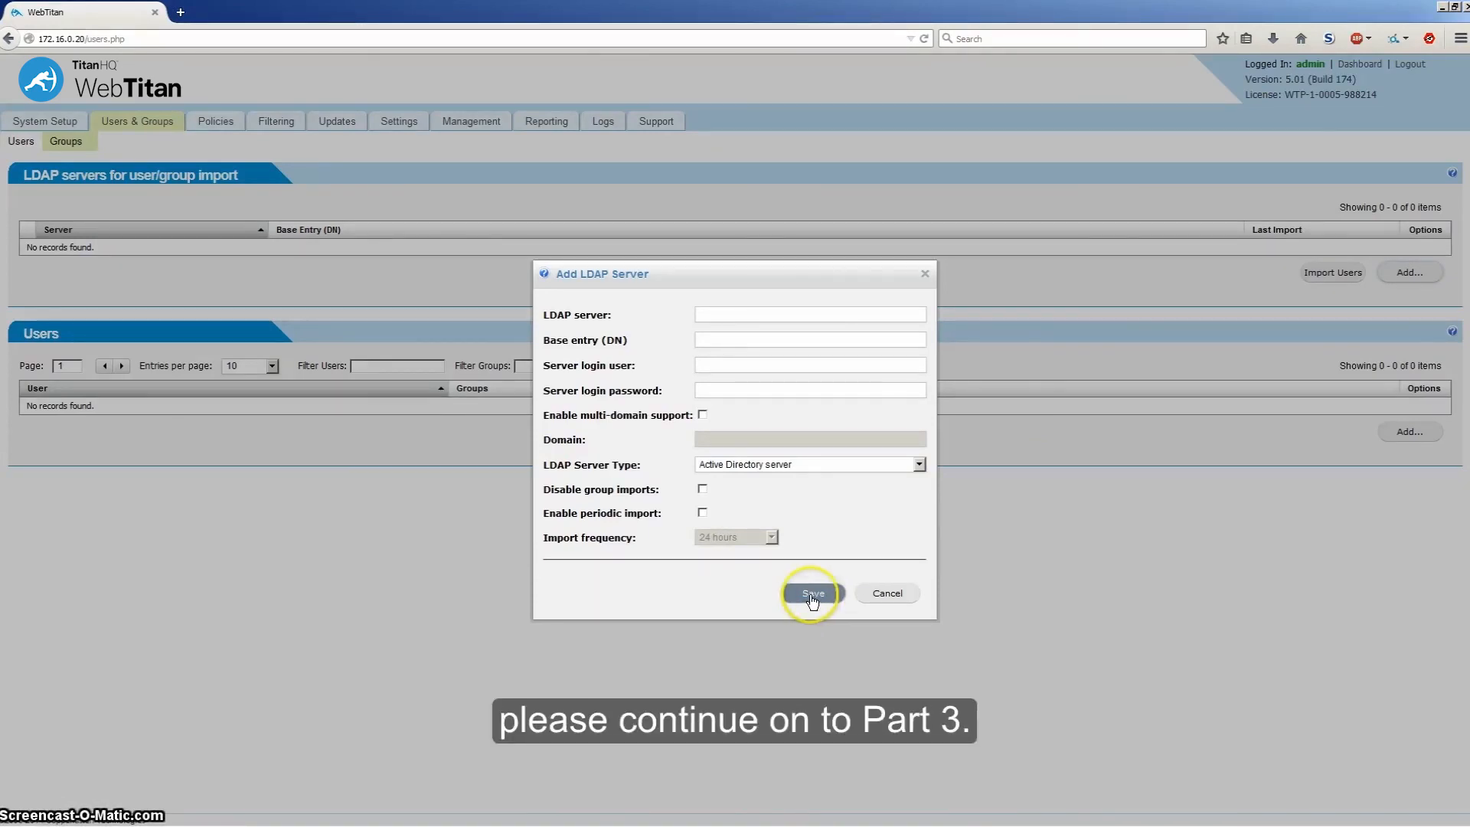
pyautogui.click(888, 594)
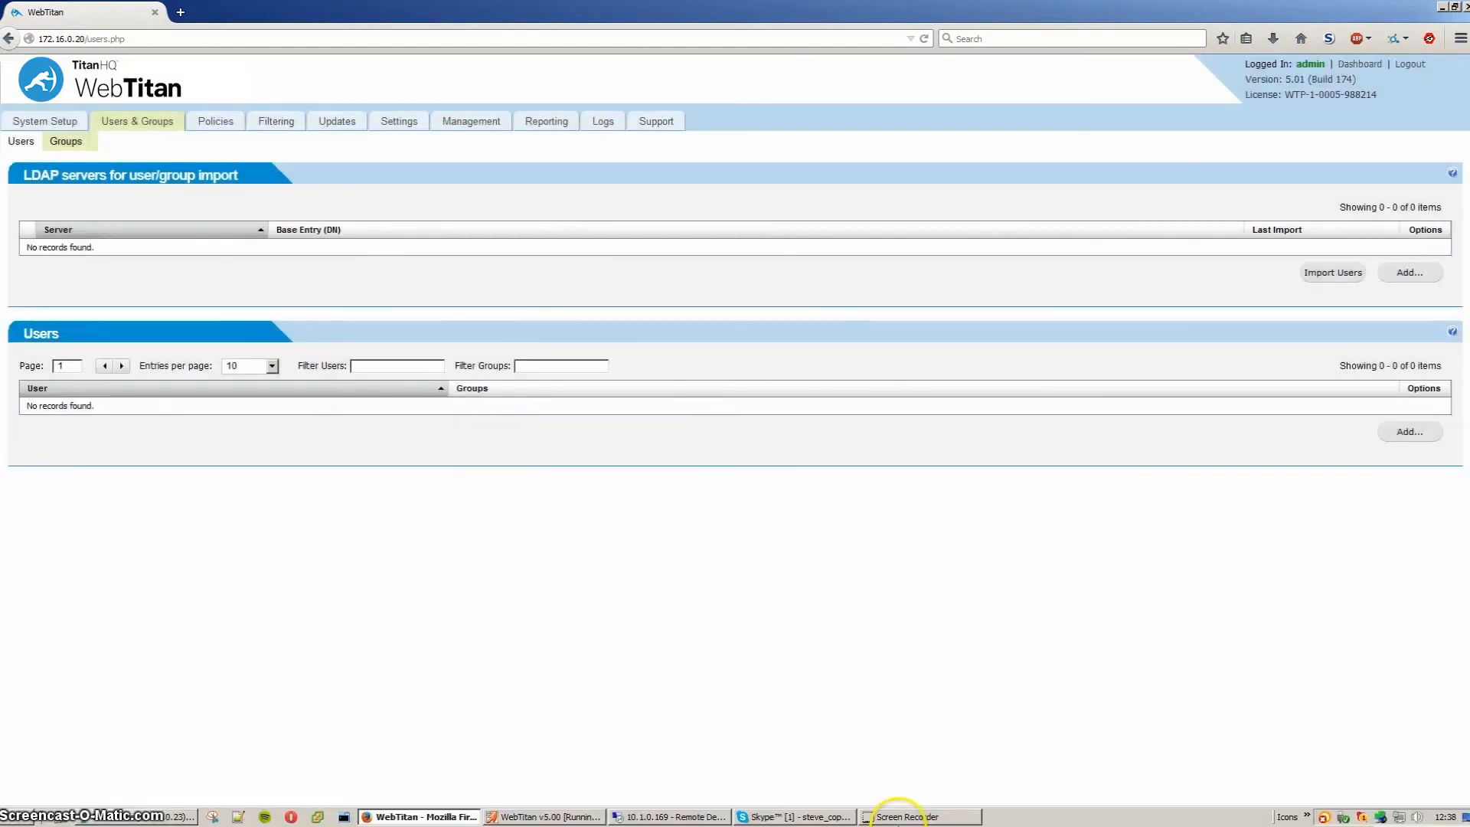